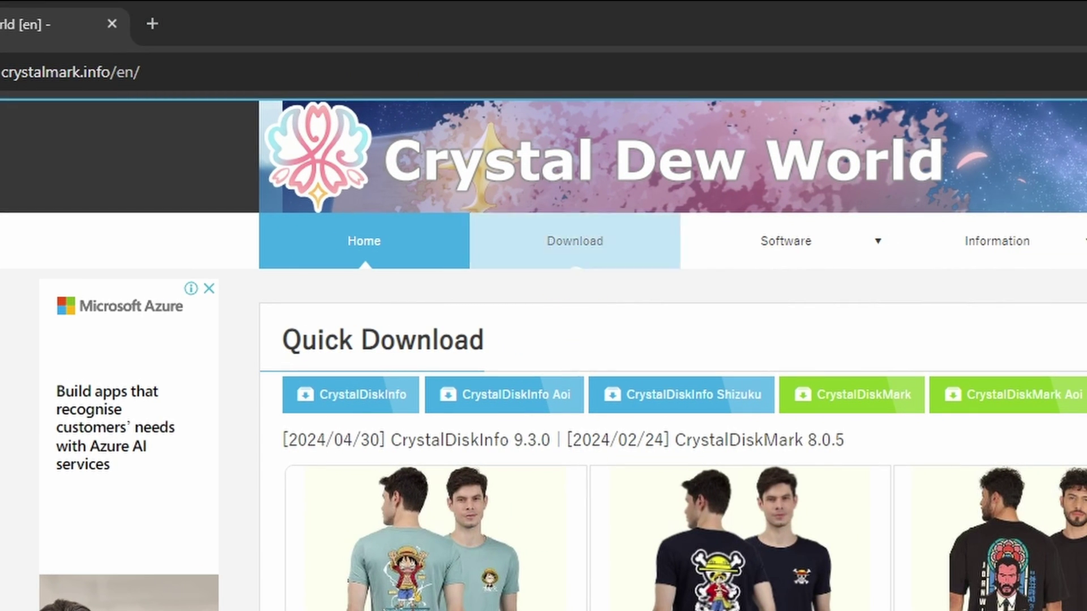
- Download the Standard Edition installer of CrystalDiskInfo (Vista-) from the site's download page
click(575, 241)
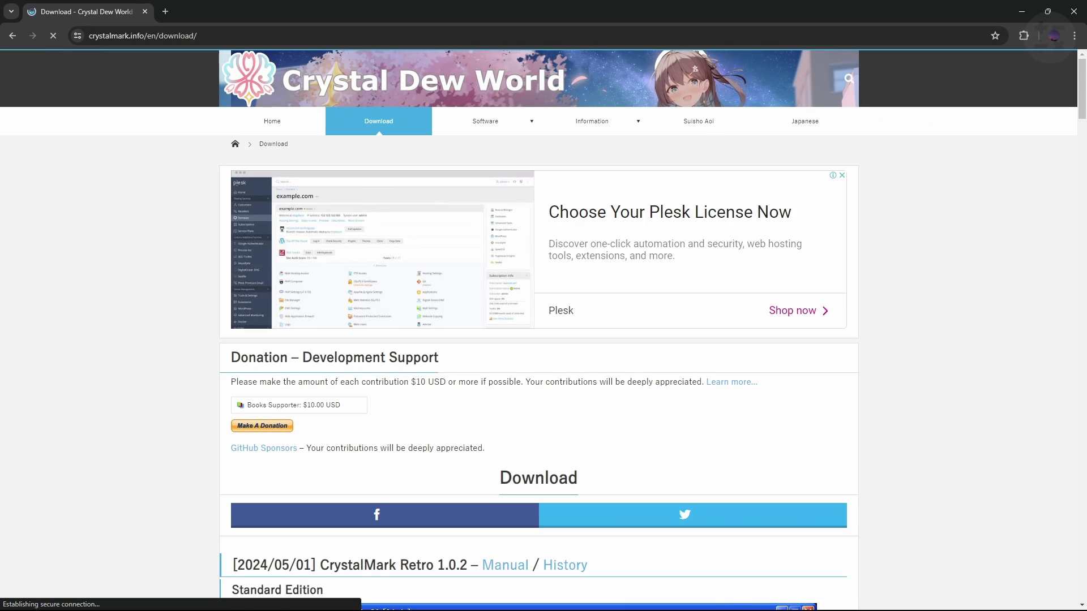
scroll(538, 306, down, 12)
scroll(539, 306, down, 15)
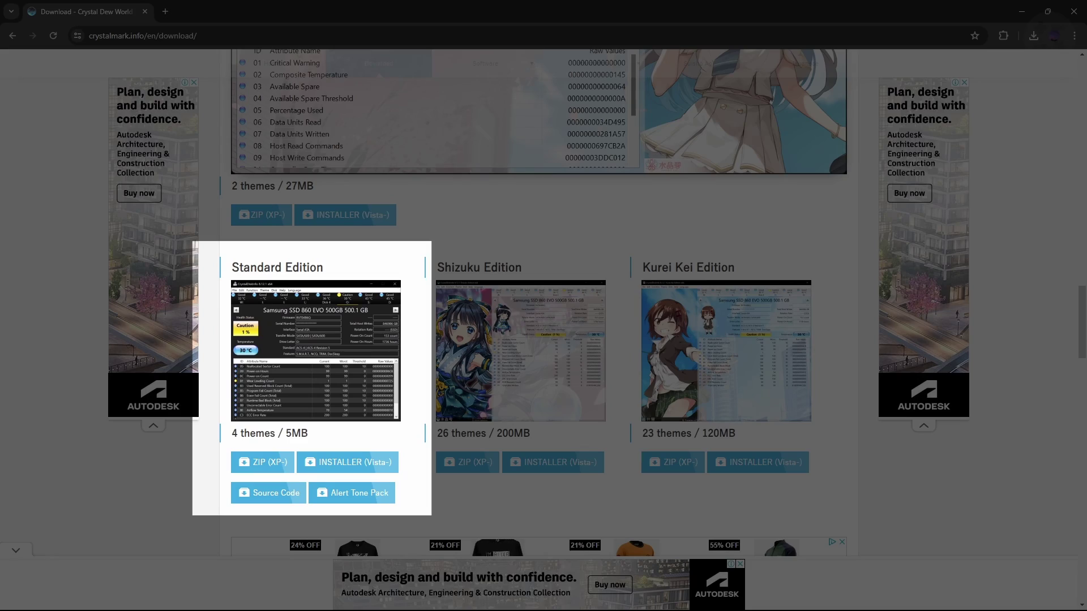
click(348, 462)
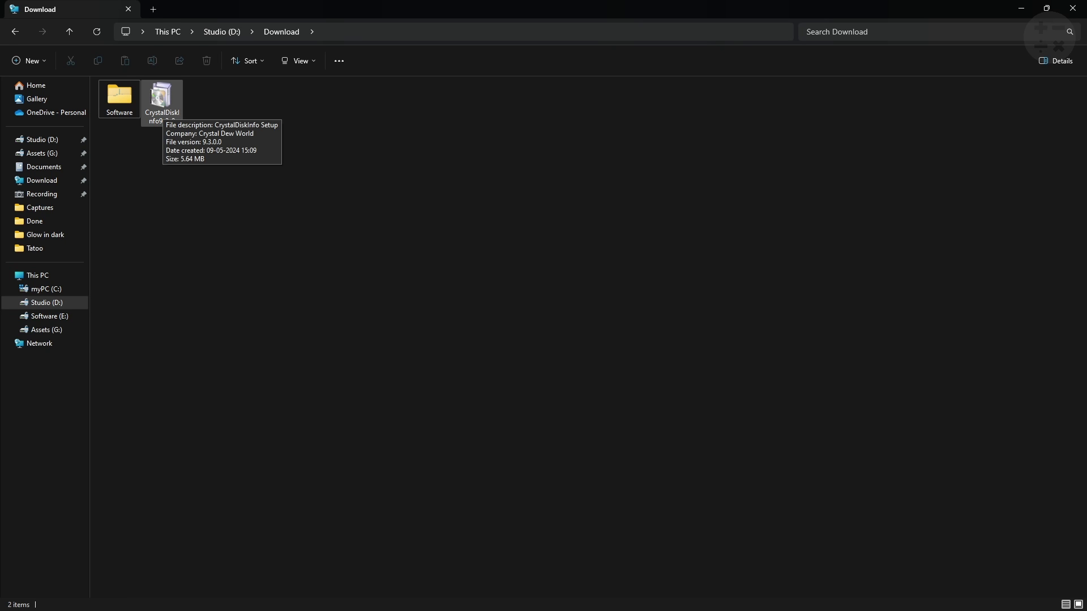
- Launch the downloaded CrystalDiskInfo 9.3.0 setup file and accept the license agreement
double_click(162, 103)
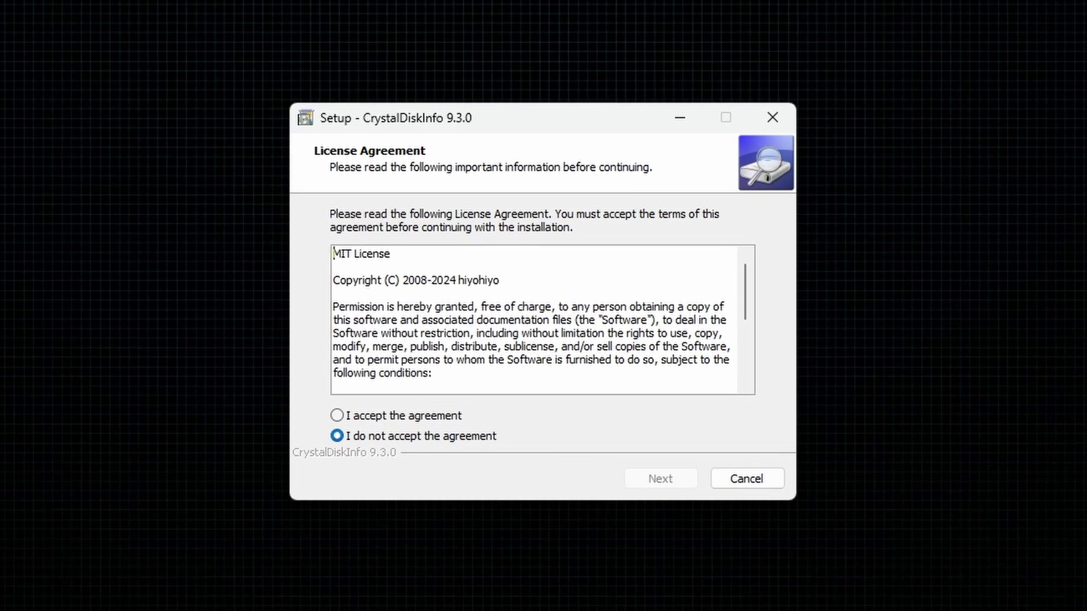
click(337, 416)
key(Return)
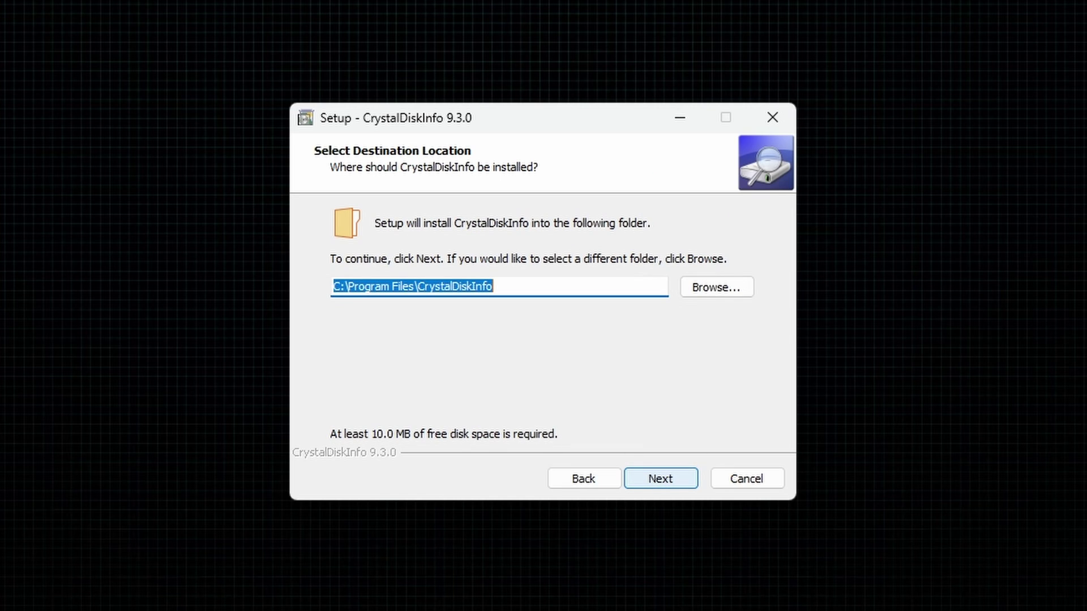
- Set the installation folder to E:\Software\CrystalDiskInfo
key(Tab)
key(Return)
key(Return)
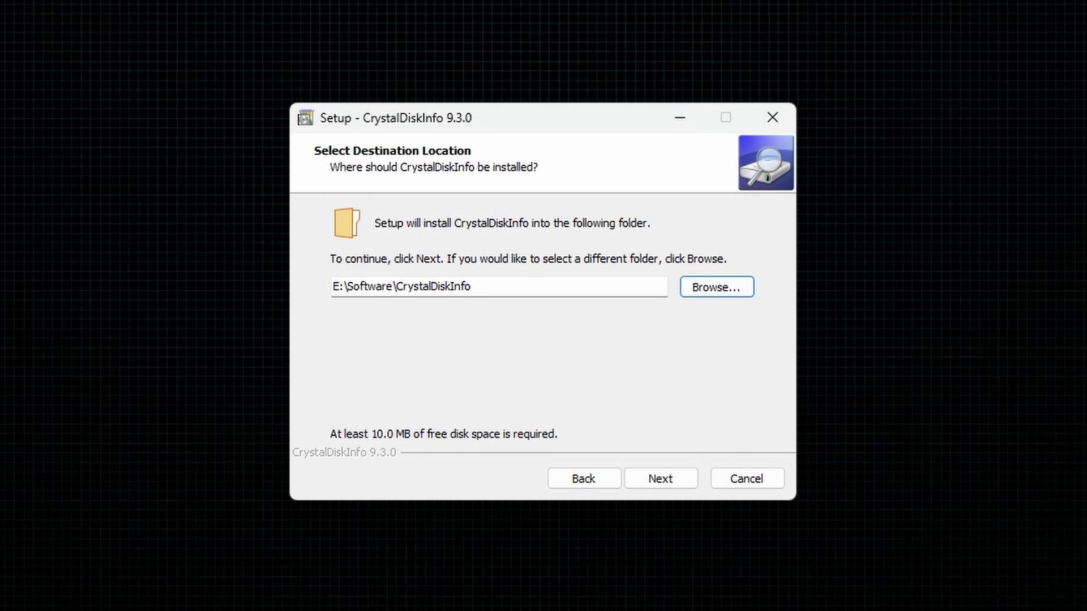
key(alt+n)
- Choose not to create a Start Menu folder and install the program with a desktop shortcut
key(alt+d)
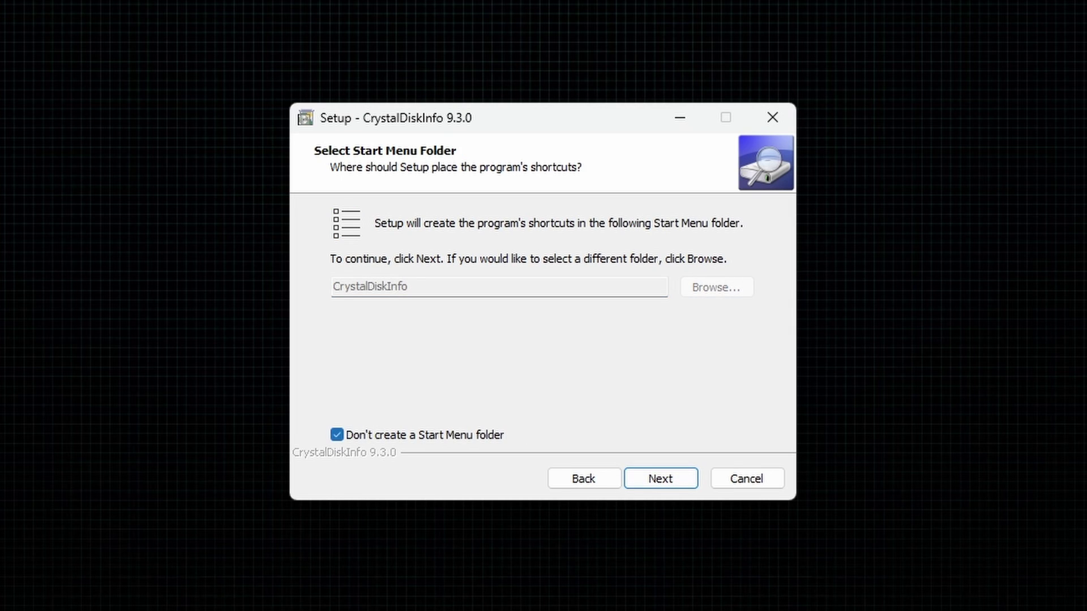
key(alt+n)
key(alt+n)
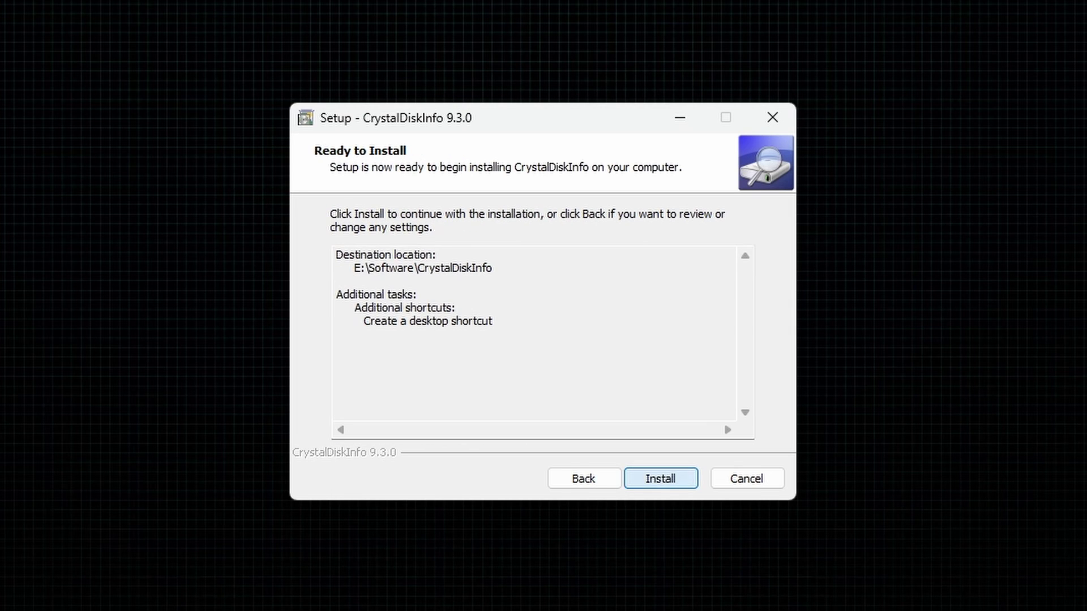
key(alt+i)
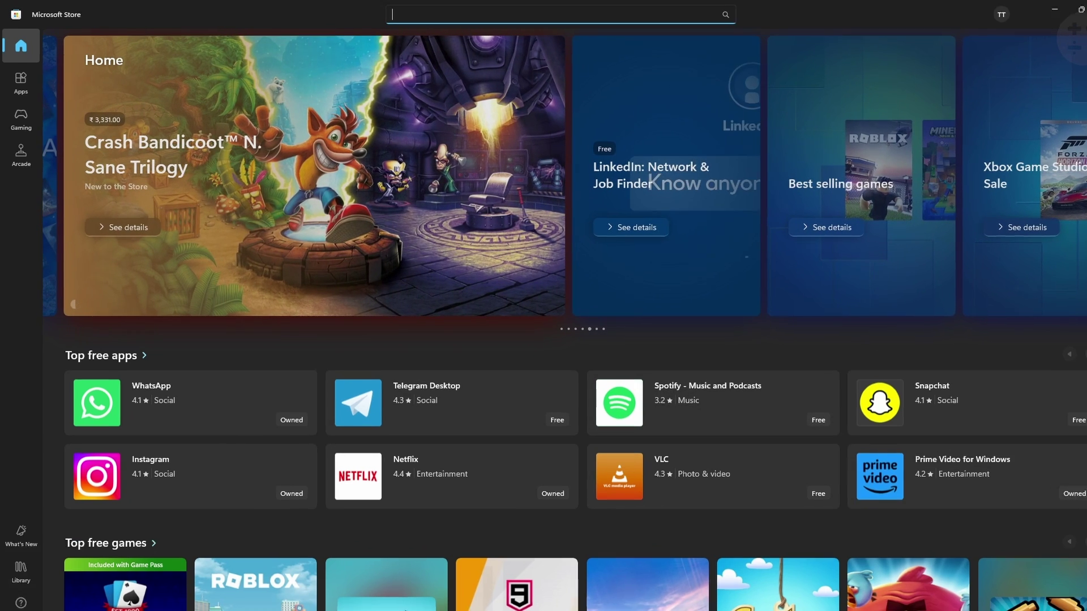
- In Microsoft Store, search for "Crystal" and open the CrystalDiskInfo app page
text(Cry)
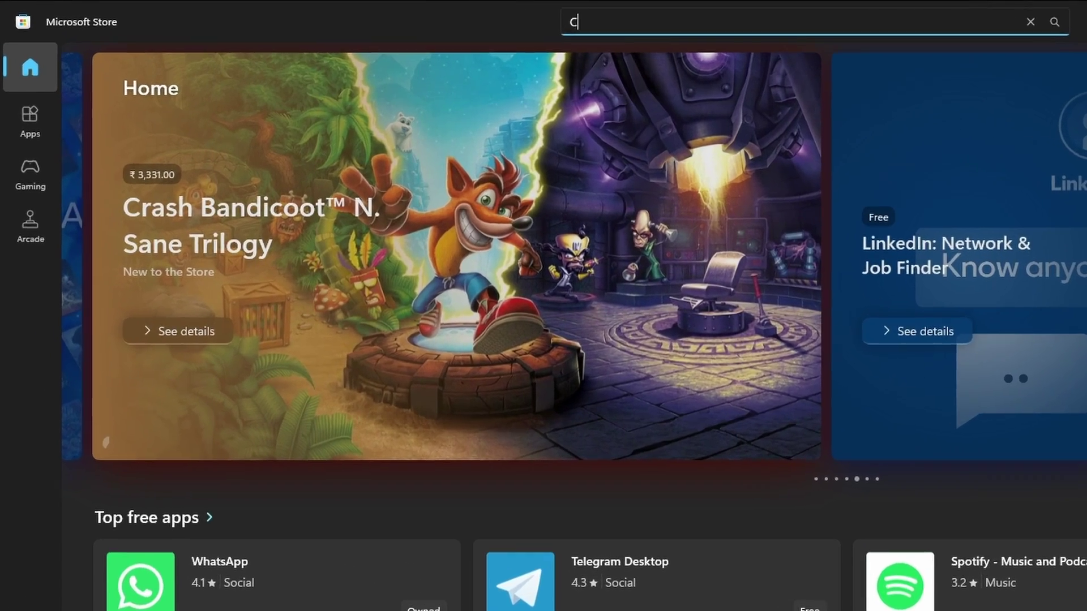
text(stal)
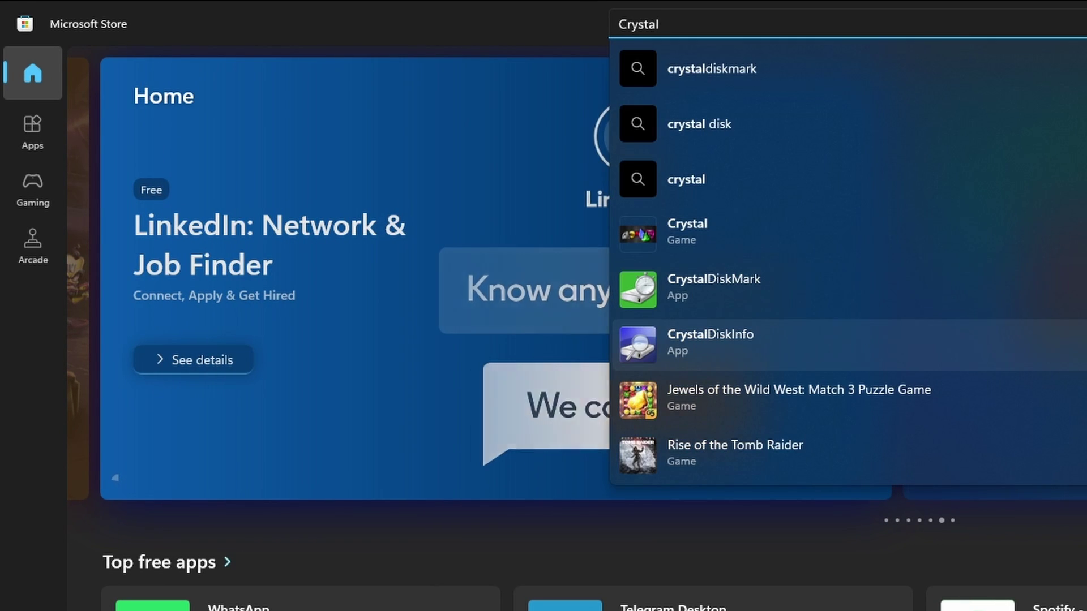
click(708, 343)
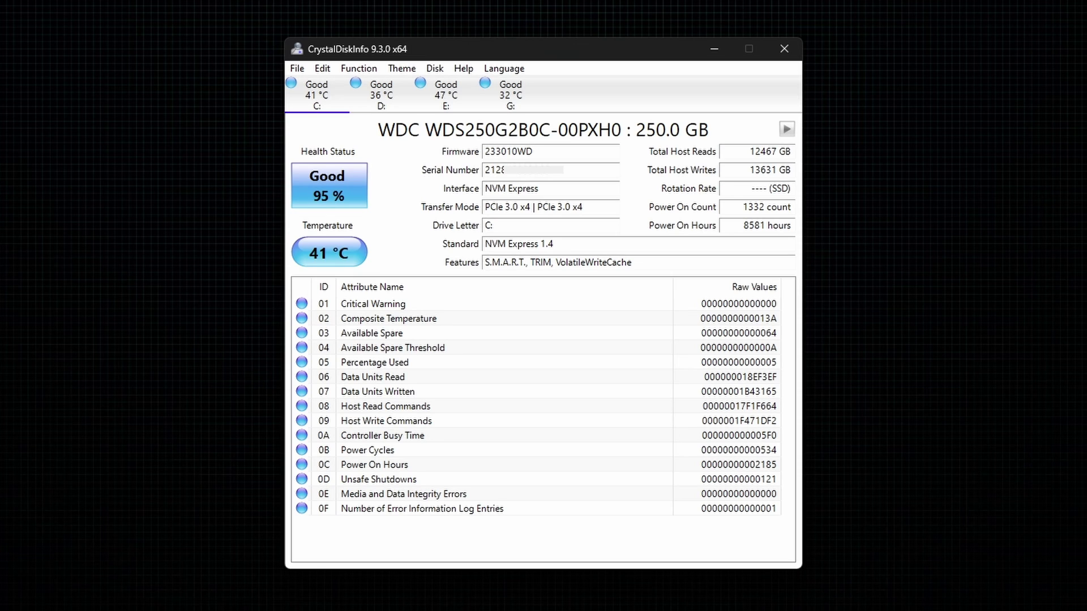
- In CrystalDiskInfo, hide the drive serial numbers and enable the Startup option
key(alt+u)
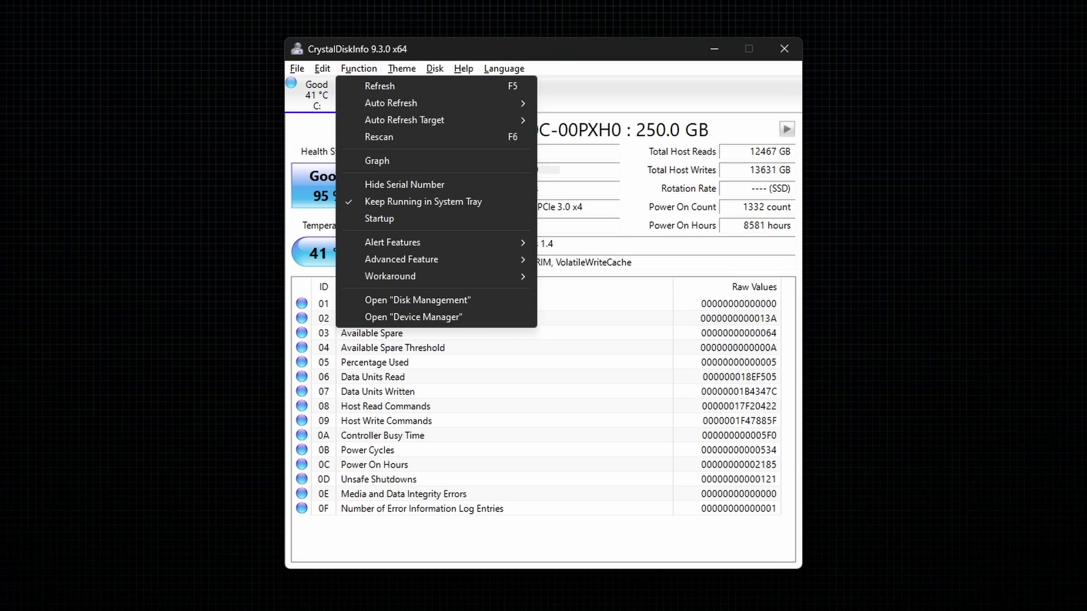
key(Return)
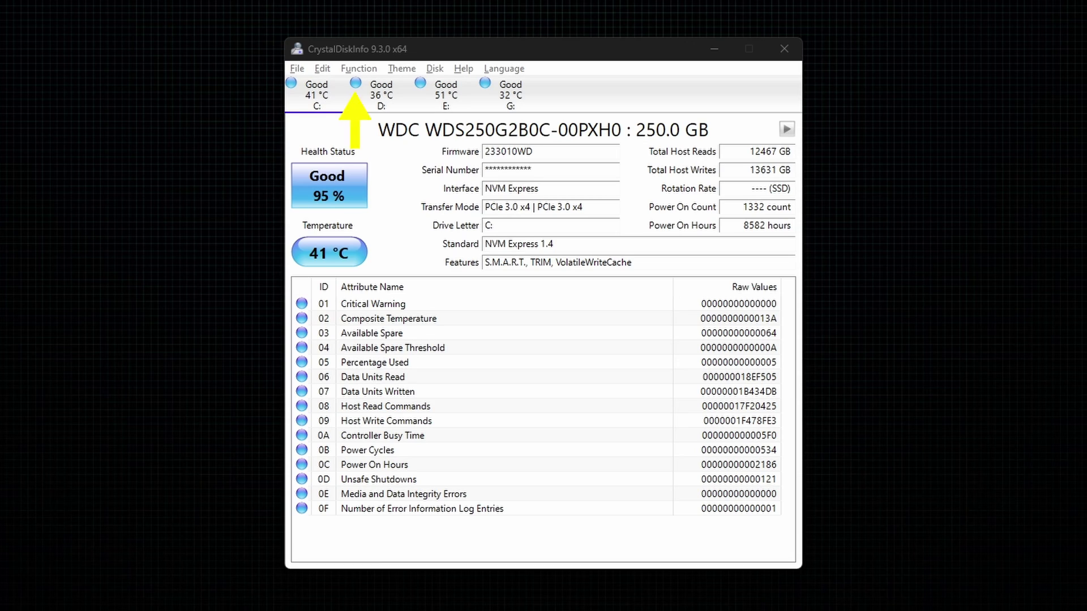
click(358, 68)
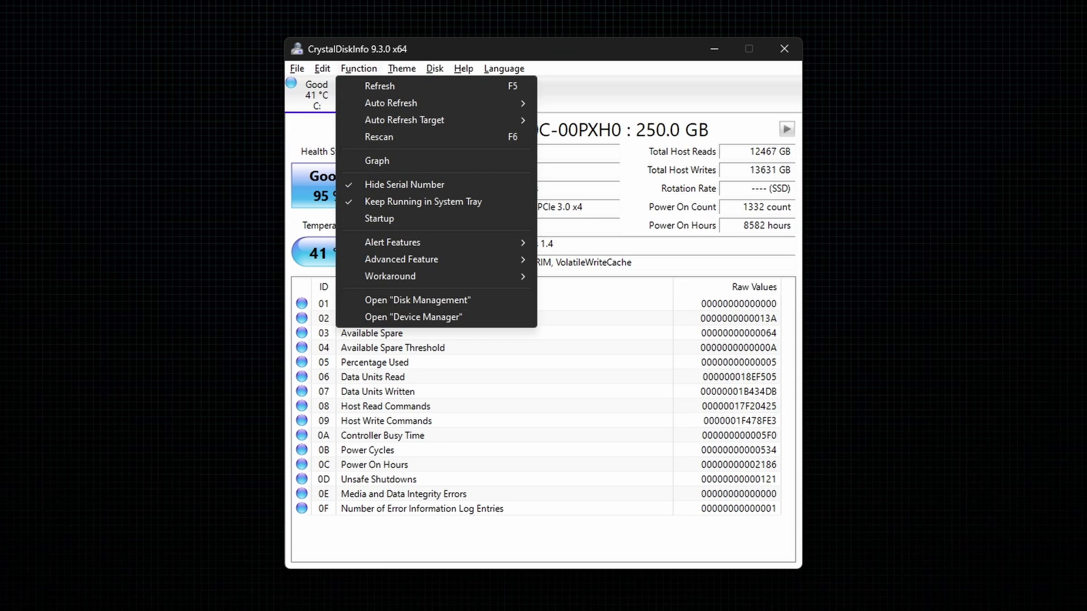
click(379, 218)
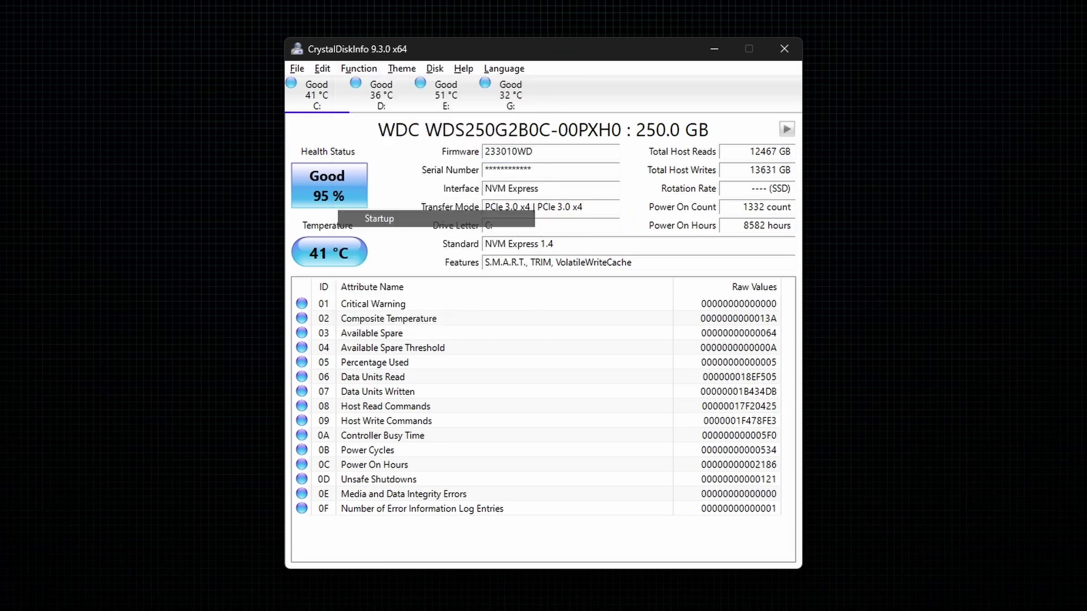
click(358, 69)
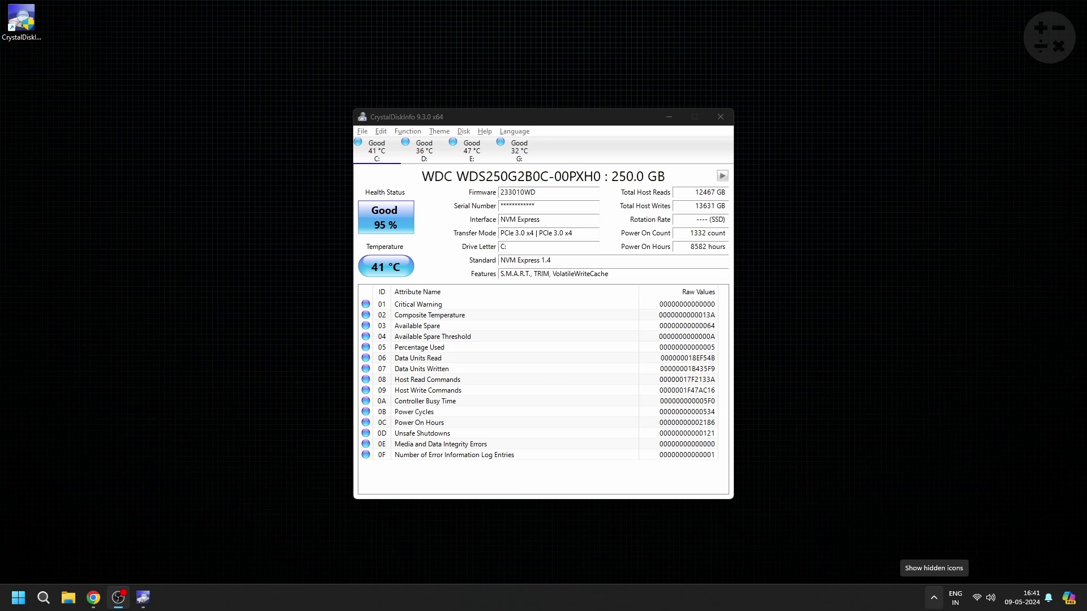
- Turn off Keep Running in System Tray, checking the hidden system tray icons before and after the change
click(933, 597)
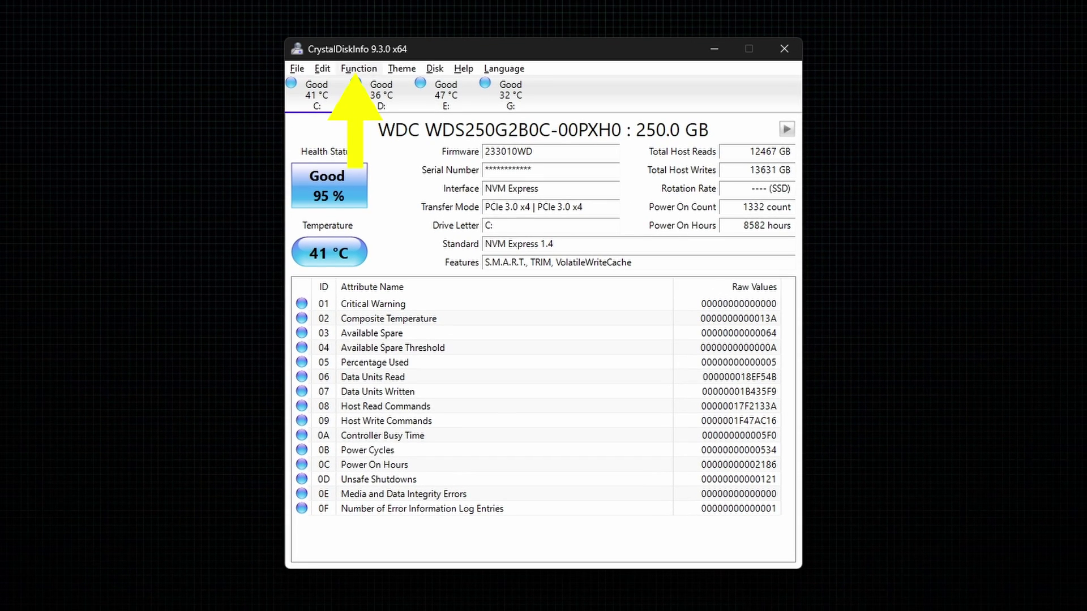
click(359, 68)
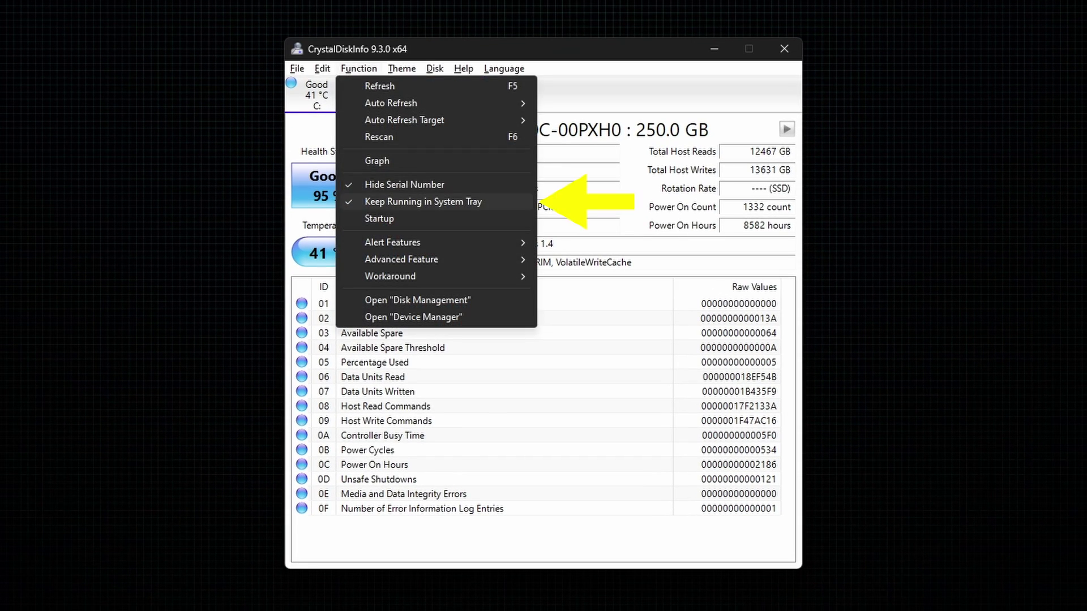
click(423, 201)
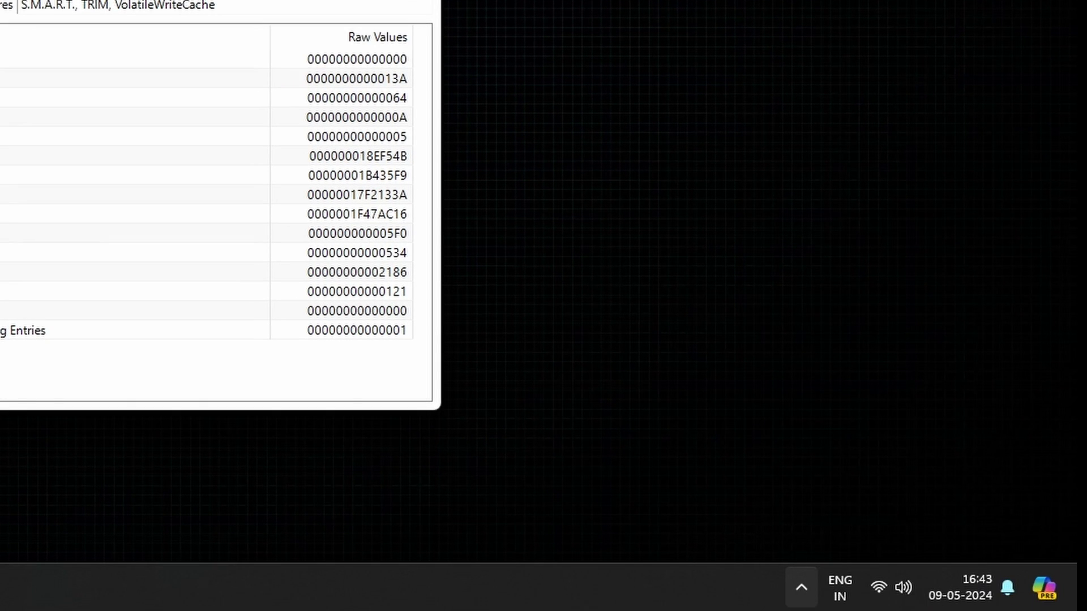
click(801, 587)
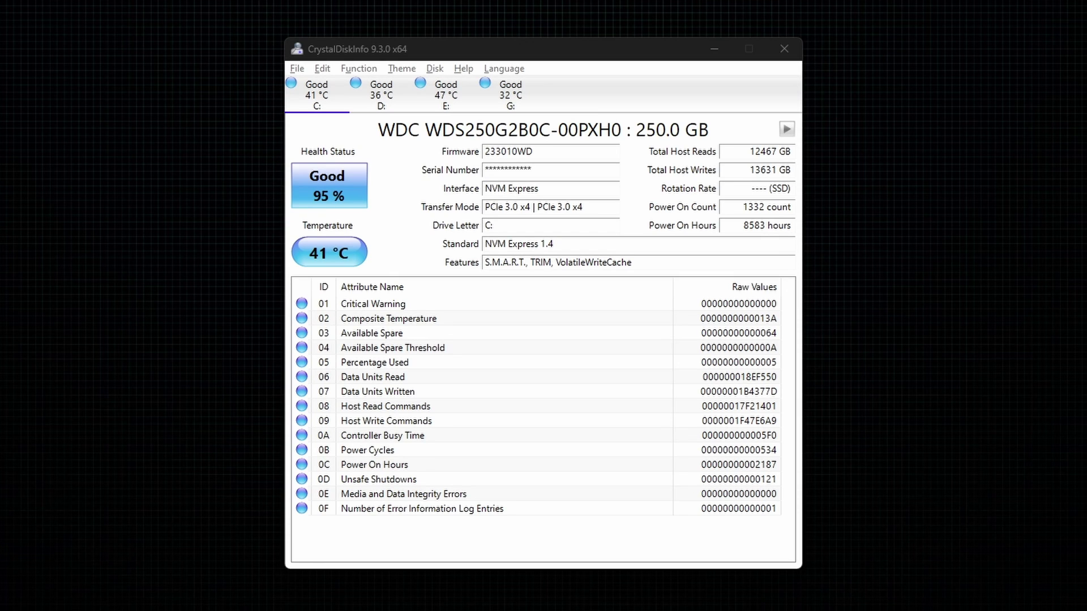
- Refresh the drive readings and set Auto Refresh to 1 min
key(alt+u)
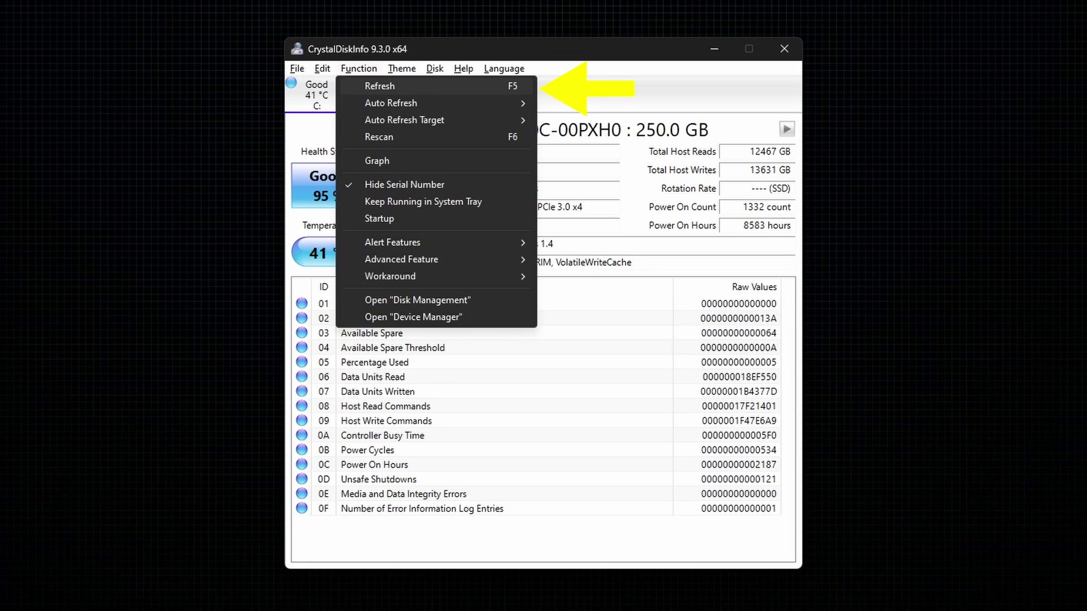
key(Return)
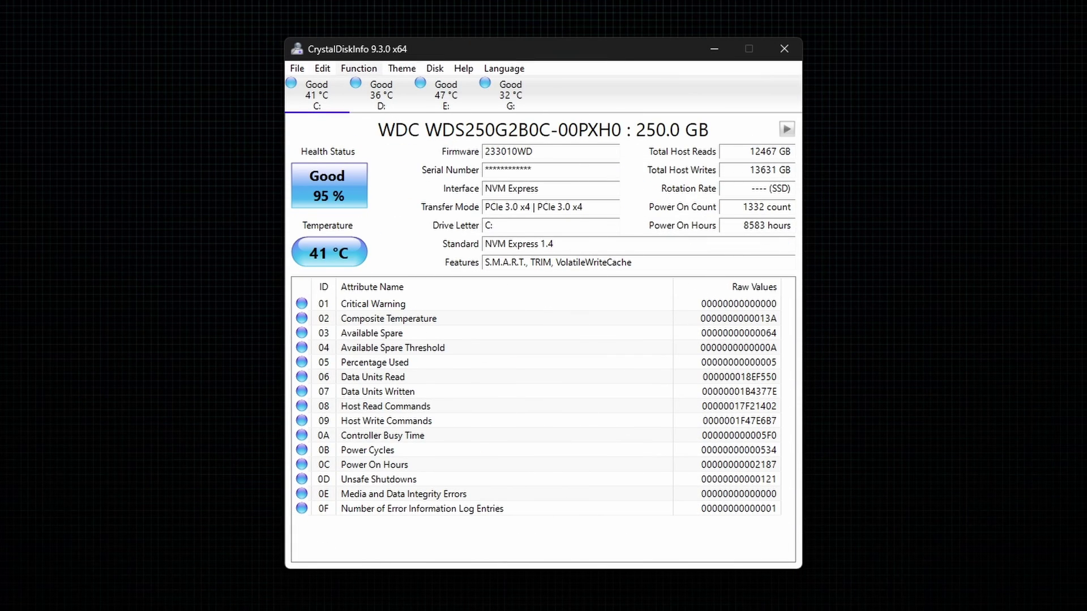
click(358, 68)
mouse_move(436, 103)
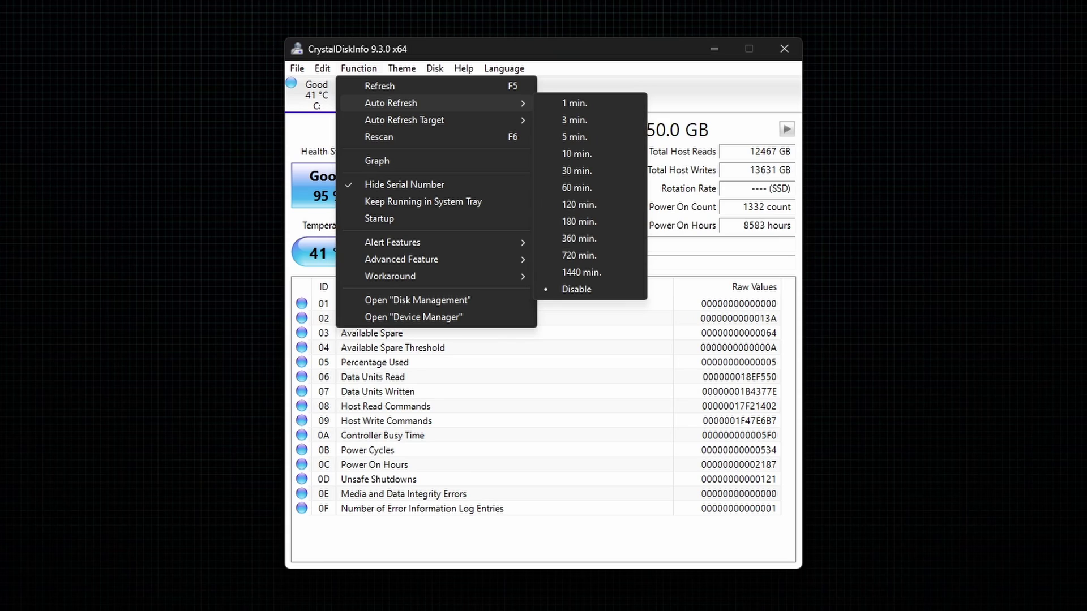
key(Down)
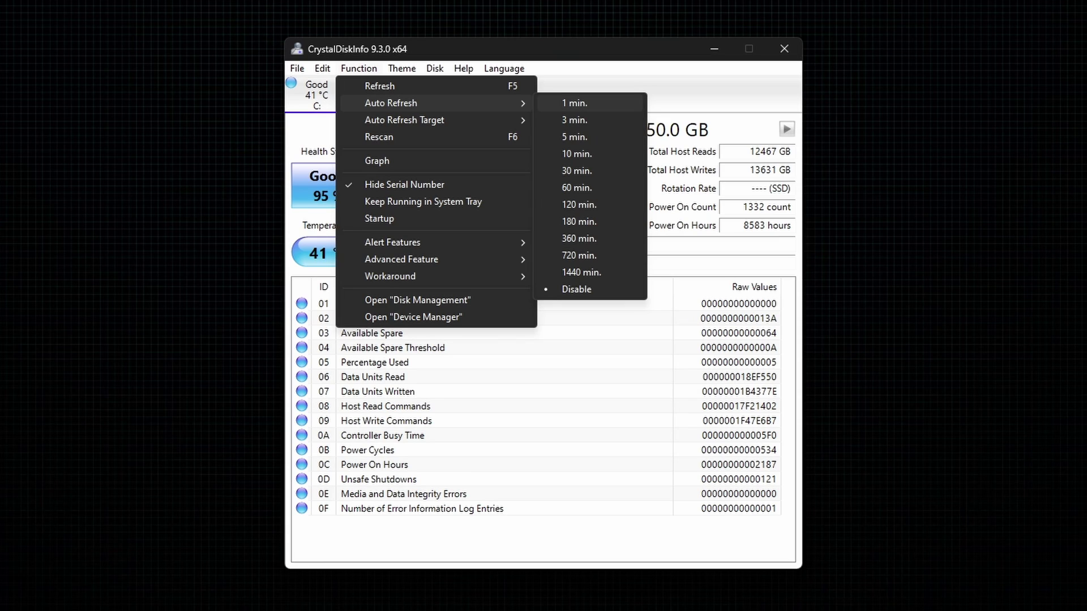
key(Return)
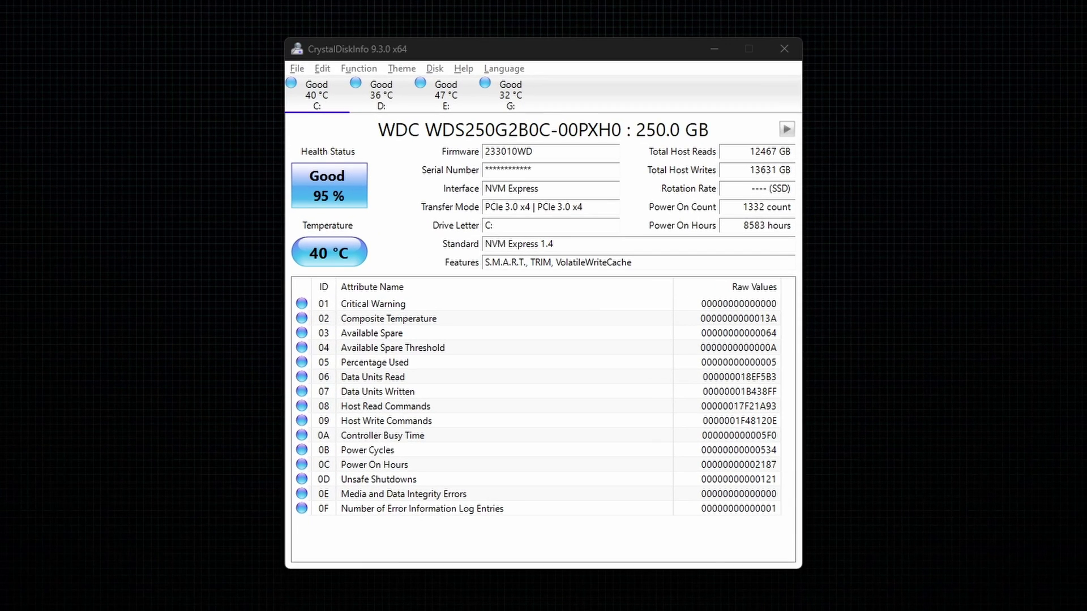
- Examine which drives are ticked as Auto Refresh targets, along with the options to target or untarget all disks
click(358, 68)
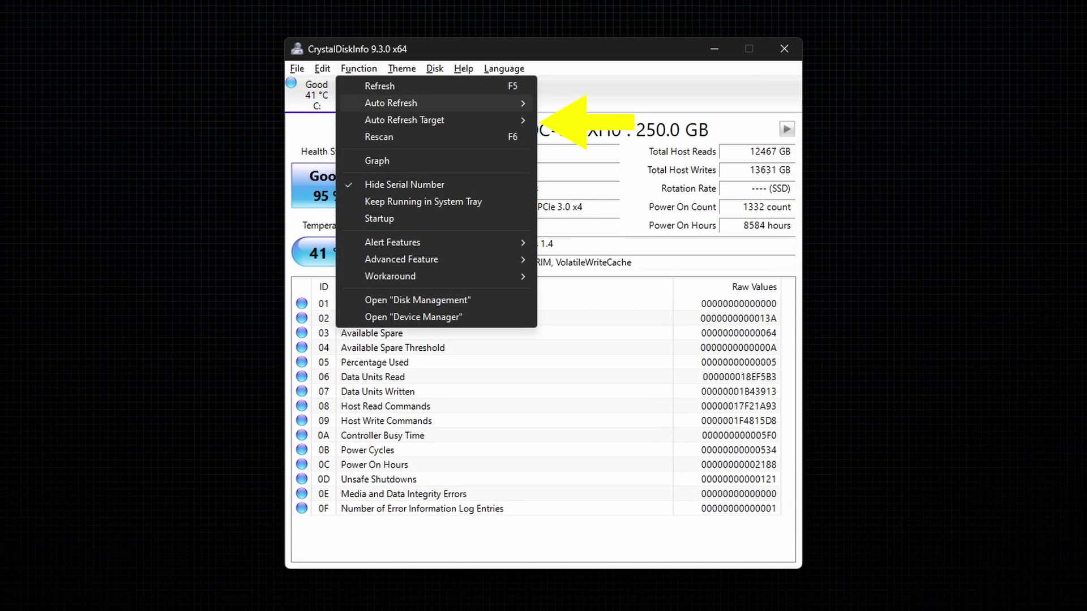
mouse_move(404, 120)
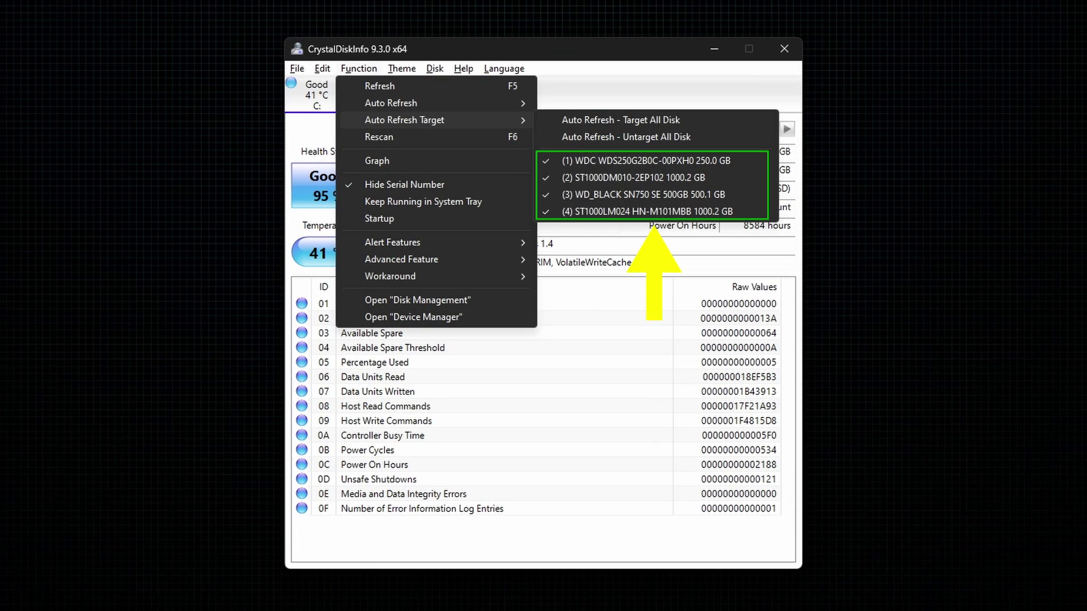
key(Down)
key(Down)
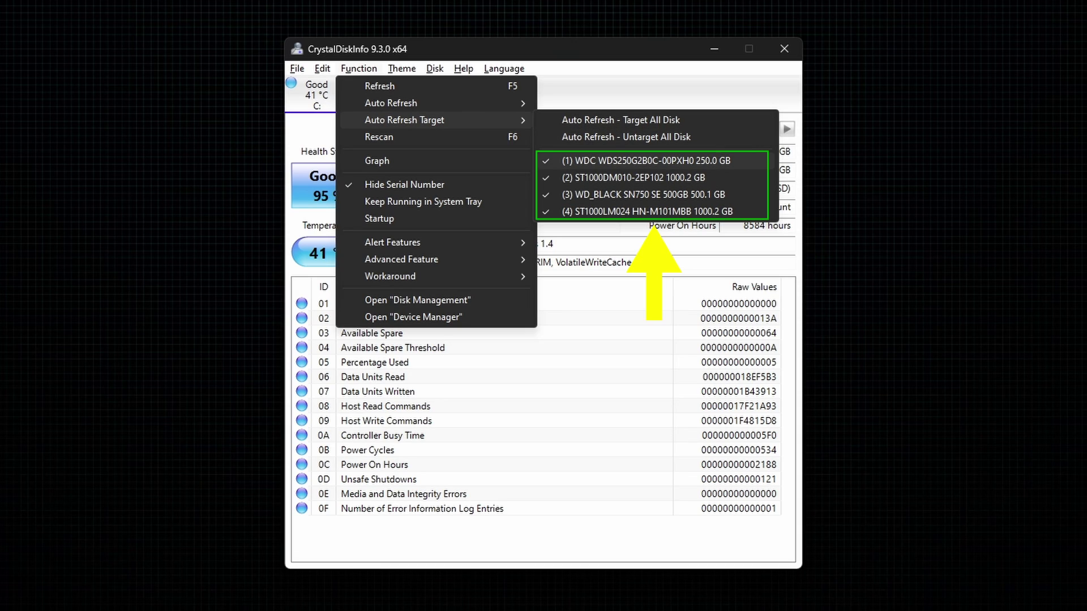
key(Escape)
key(Escape)
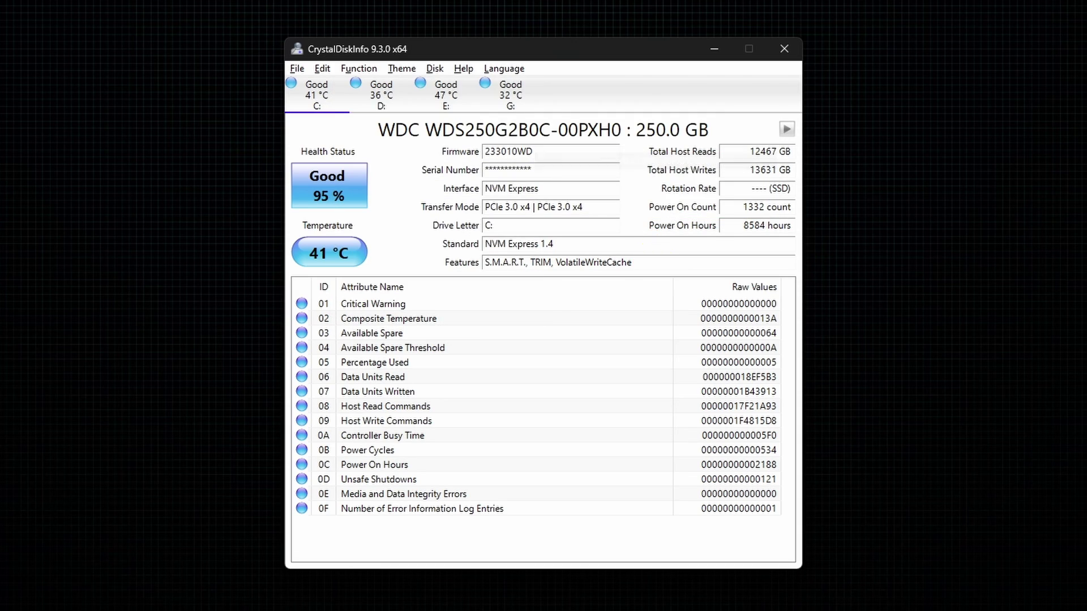
key(alt+u)
key(Down)
key(Down)
key(Down)
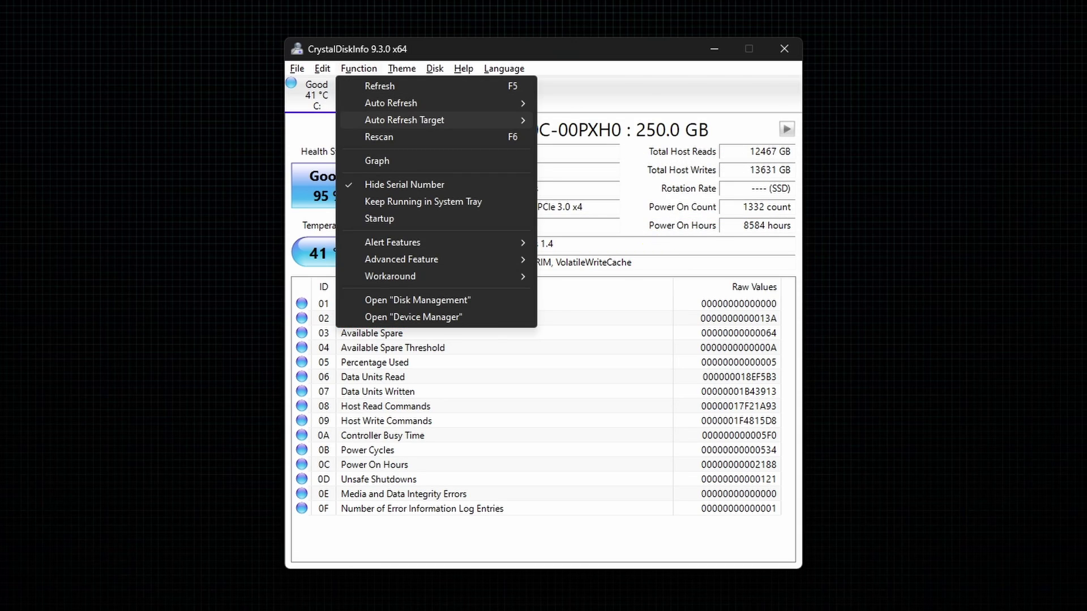
key(Right)
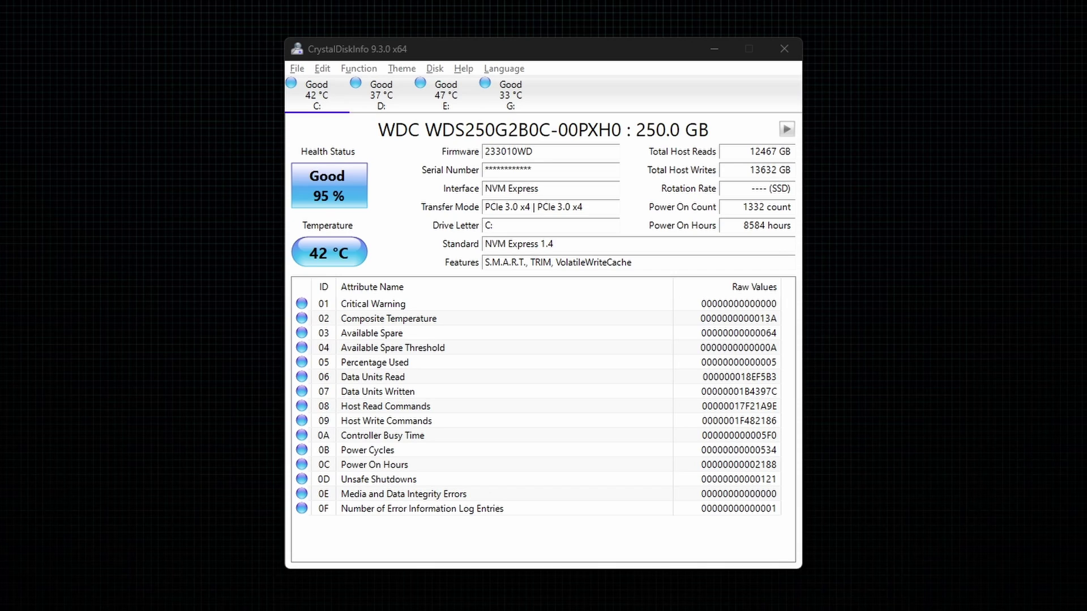
- Rescan the computer's connected drives
key(alt+u)
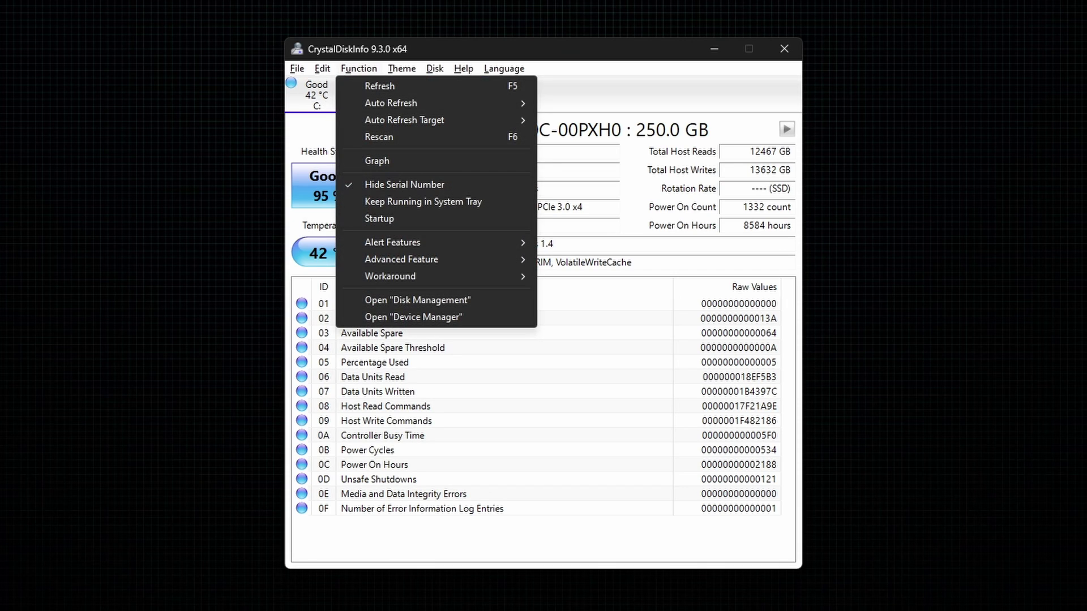
key(Down)
key(Down)
key(Down)
key(Return)
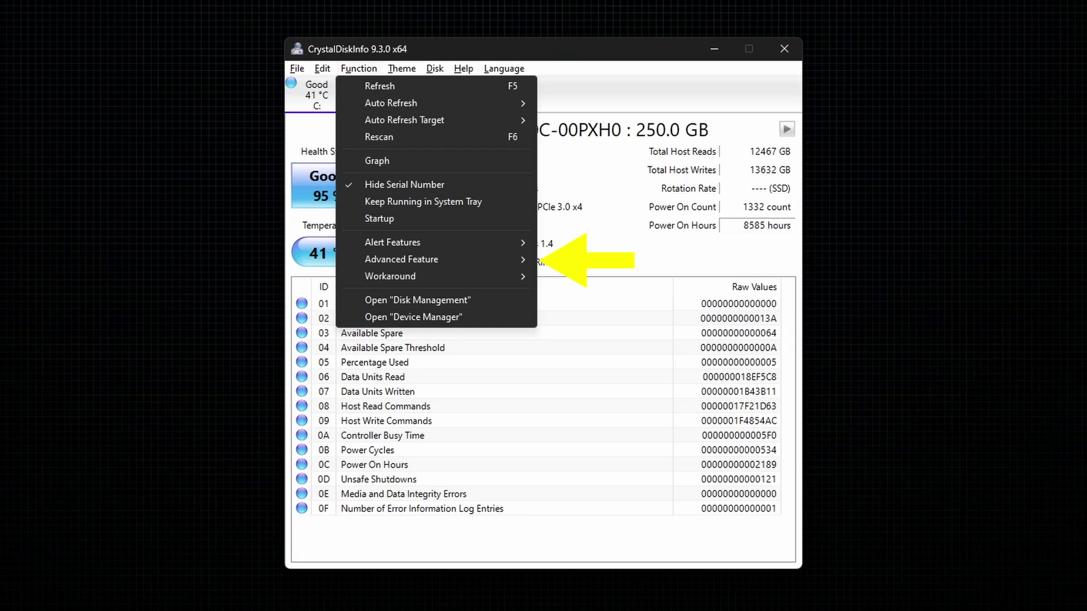
- Examine the advanced features, including the Celsius and Fahrenheit choices for the temperature type
key(Down)
key(Down)
key(Down)
key(Down)
key(Down)
key(Down)
key(Down)
key(Down)
key(Down)
key(Down)
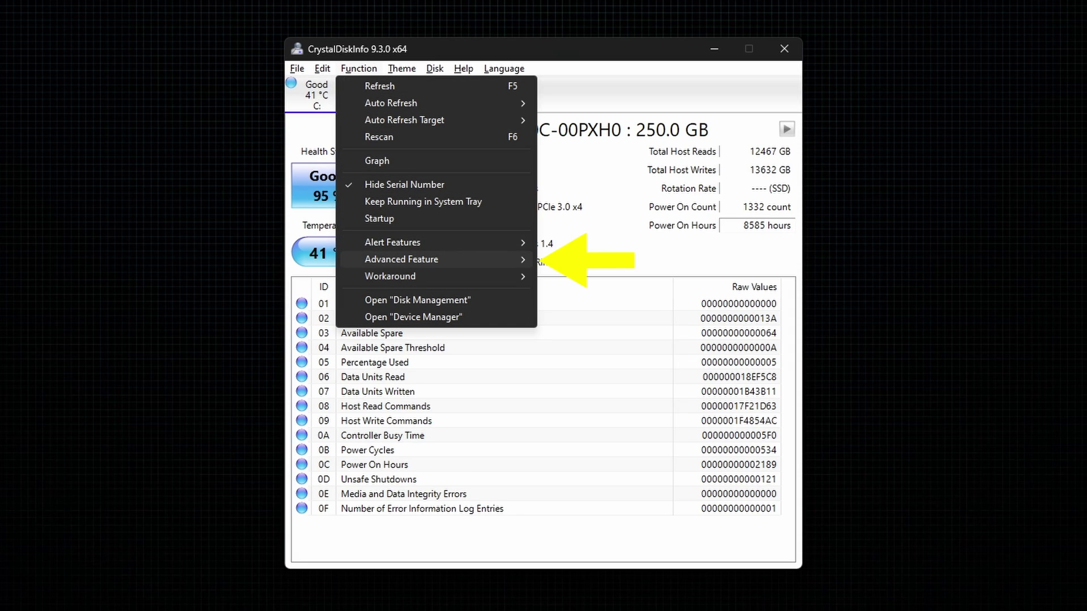
key(Right)
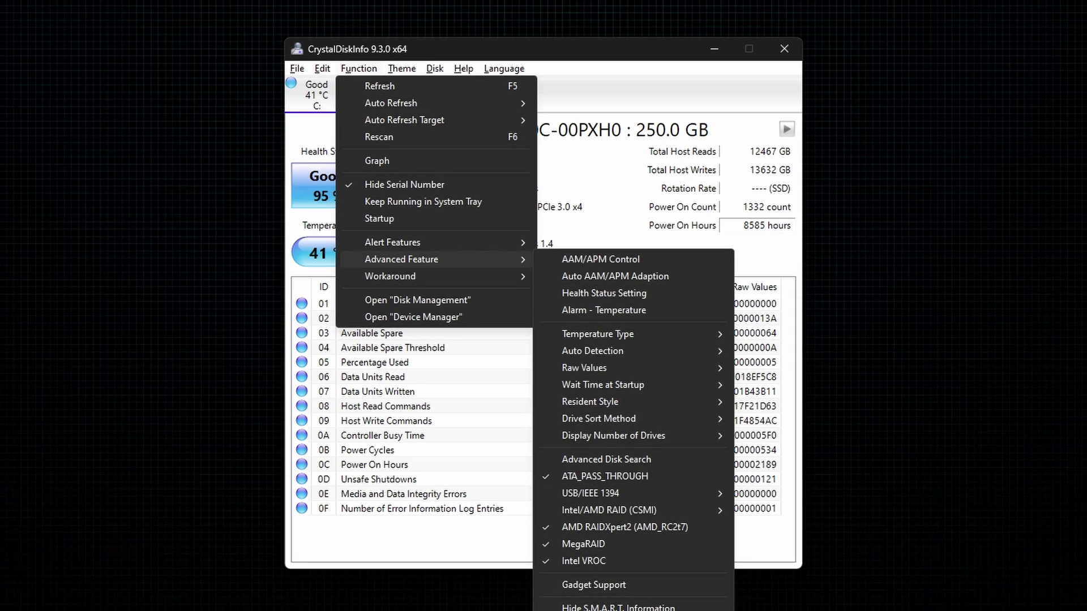
mouse_move(597, 334)
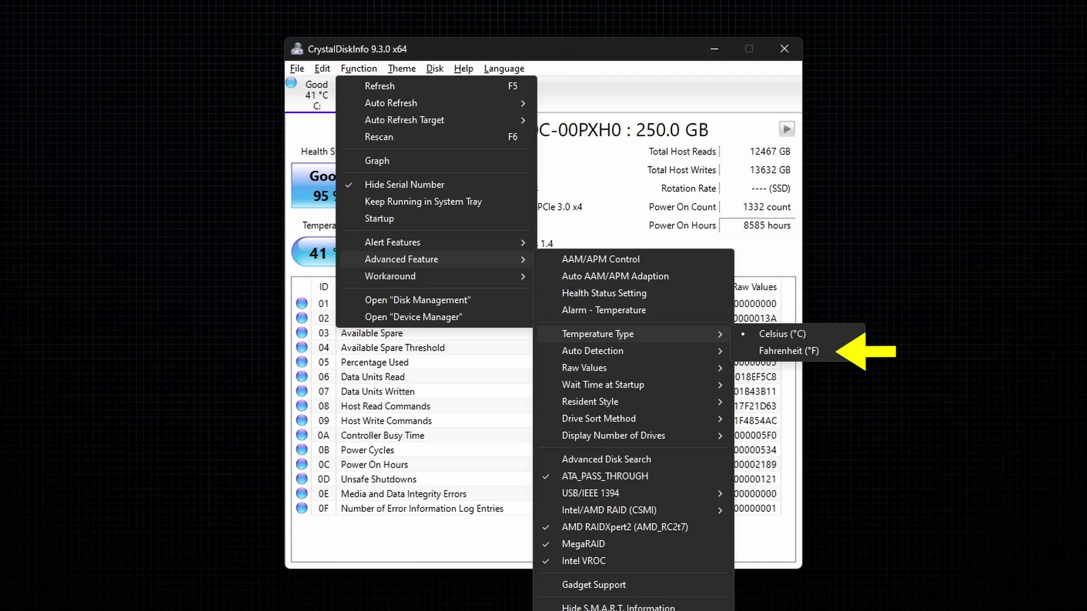
key(Down)
key(Return)
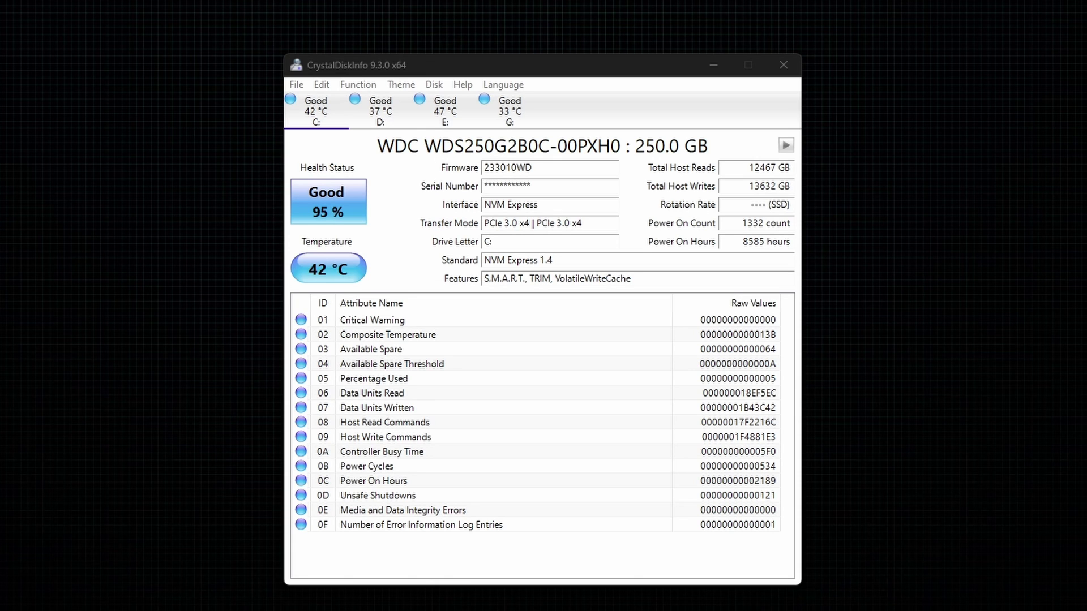
- Turn on Green Mode and switch the theme to Dark
key(alt+t)
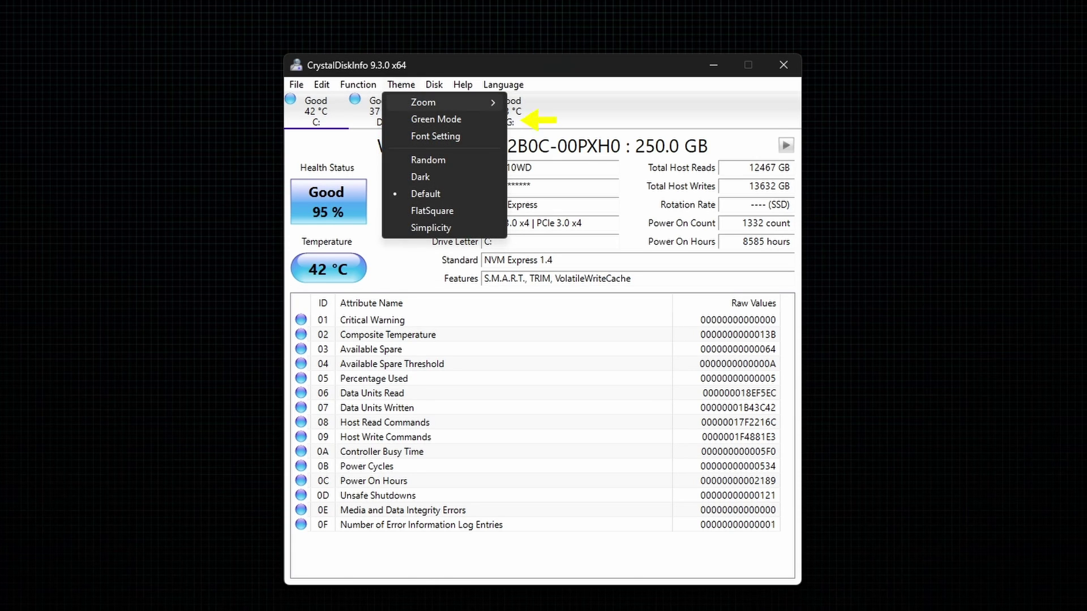
click(435, 119)
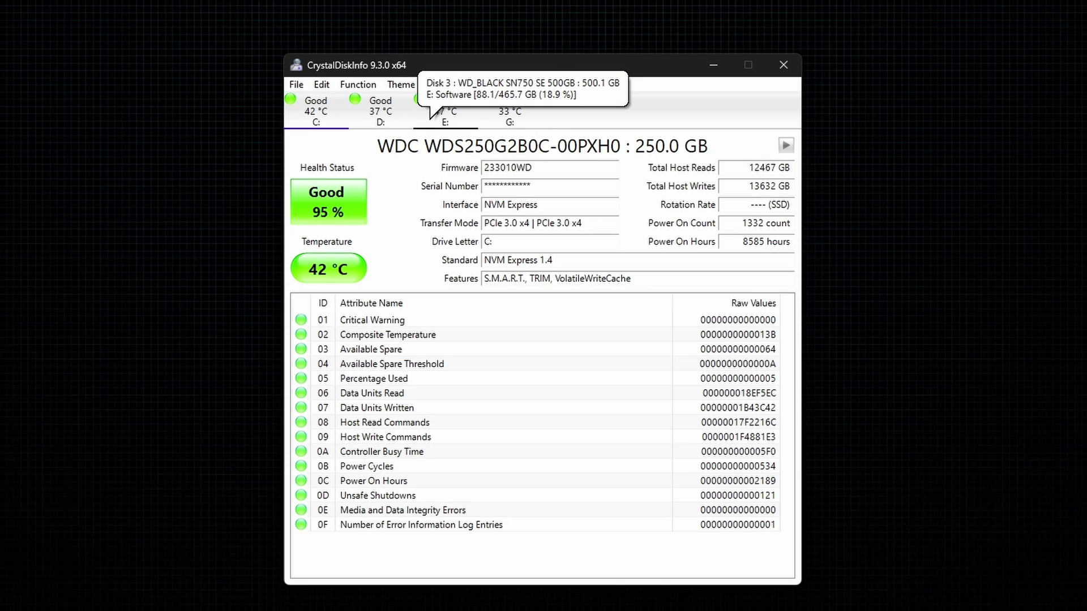
key(alt+t)
key(Down)
key(Down)
key(Down)
key(Down)
key(Down)
key(Return)
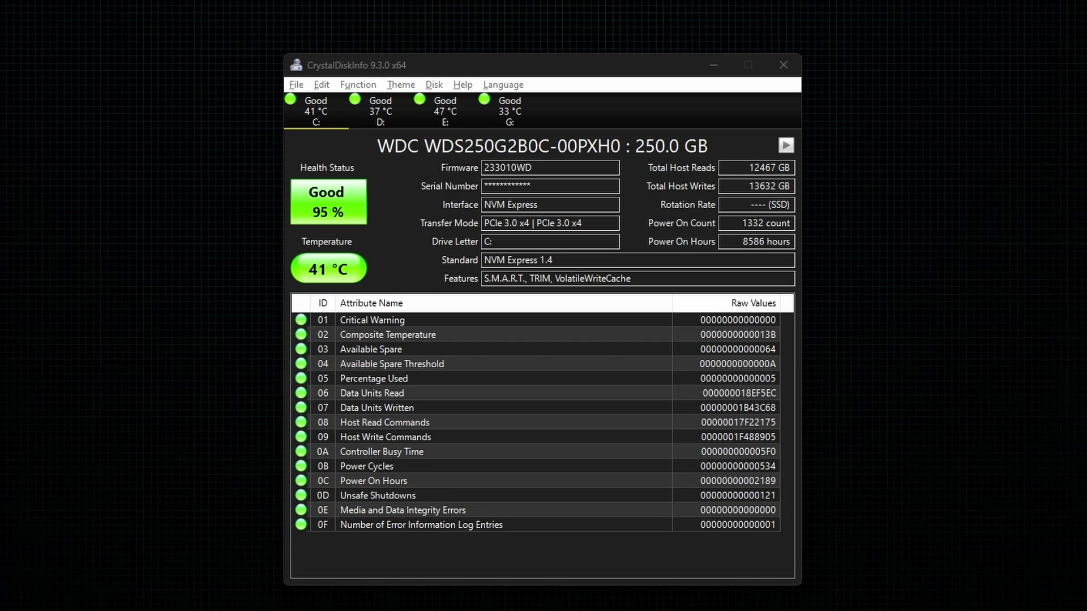
- Set Alarm.wav from G:\Audio\Sound Effects\Youtube as the alert sound, adjust its volume slightly and confirm the sound settings
key(alt+u)
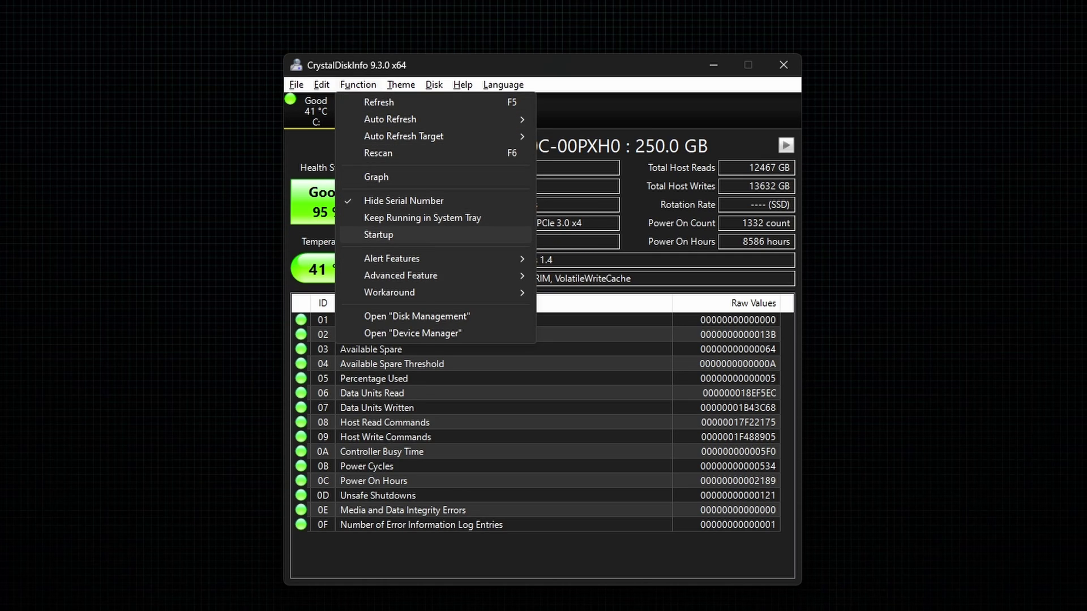
mouse_move(435, 259)
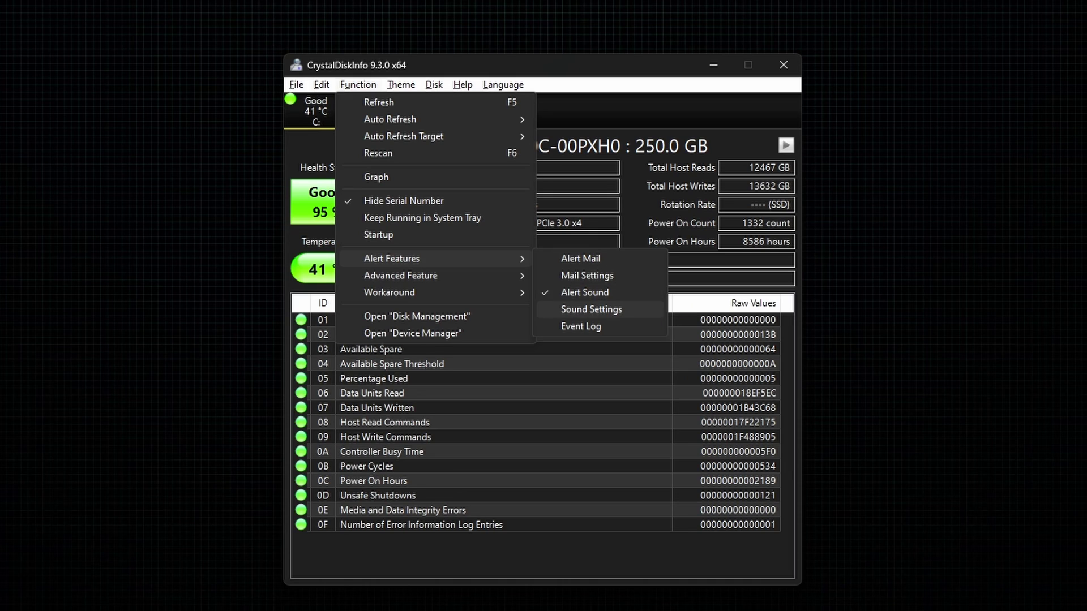
click(591, 309)
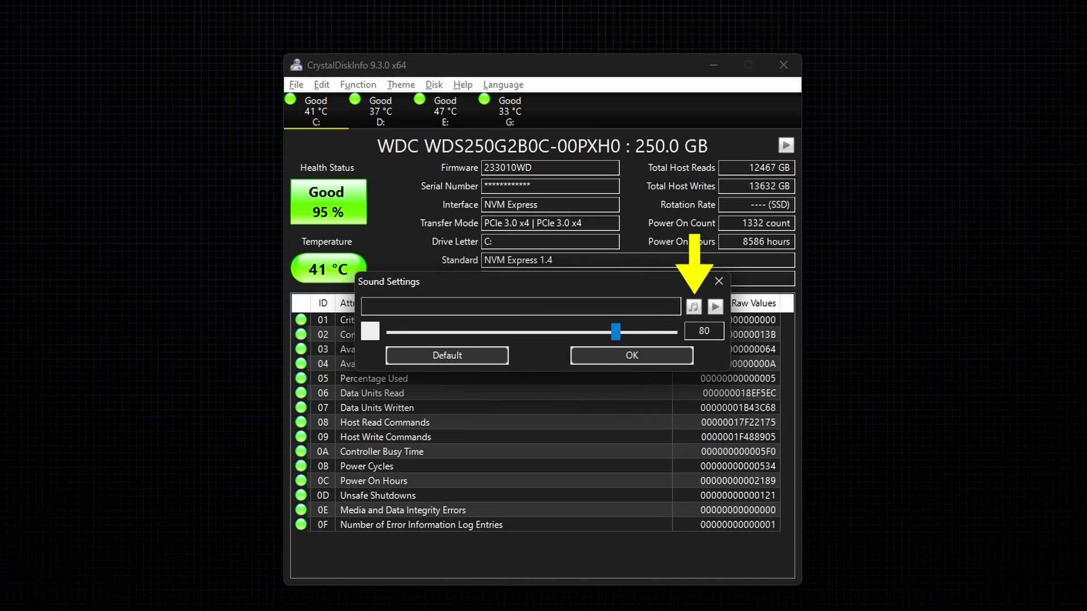
click(693, 307)
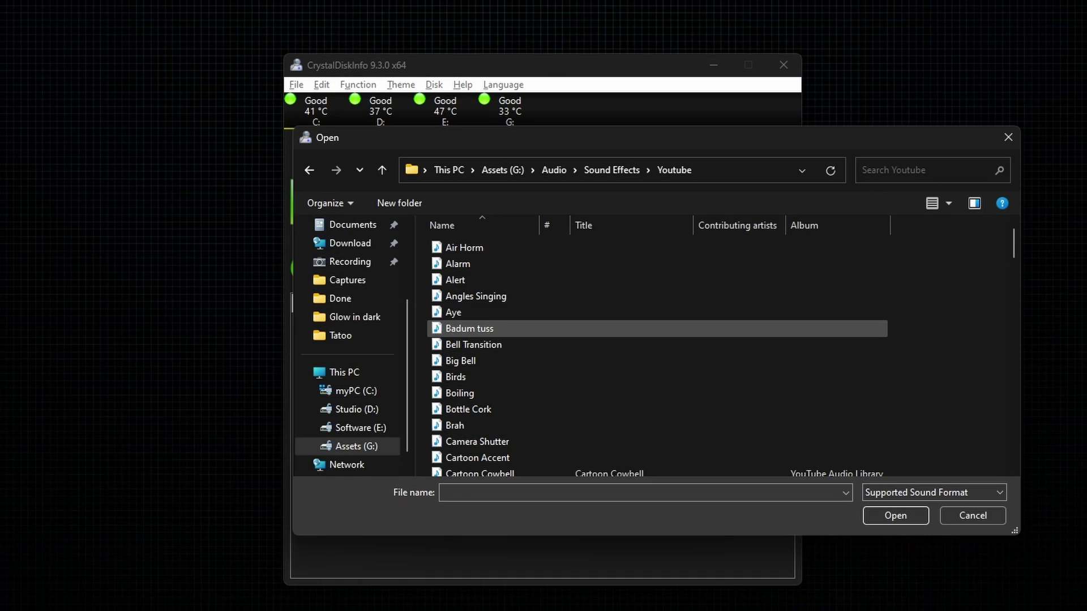
click(484, 264)
click(895, 515)
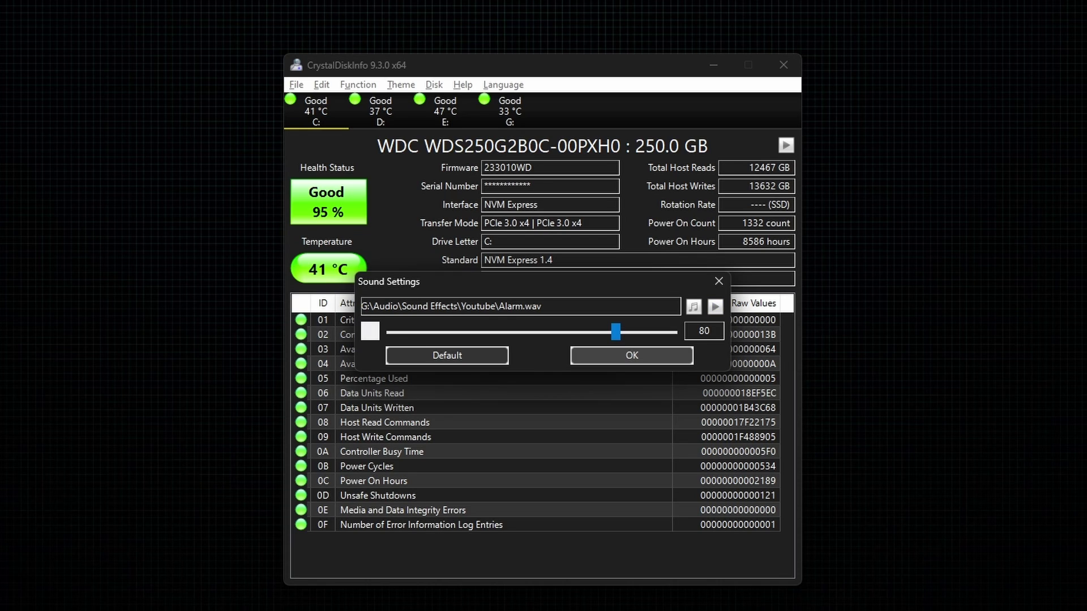
mouse_move(616, 332)
mouse_down()
mouse_move(577, 332)
mouse_move(612, 332)
mouse_up()
click(631, 356)
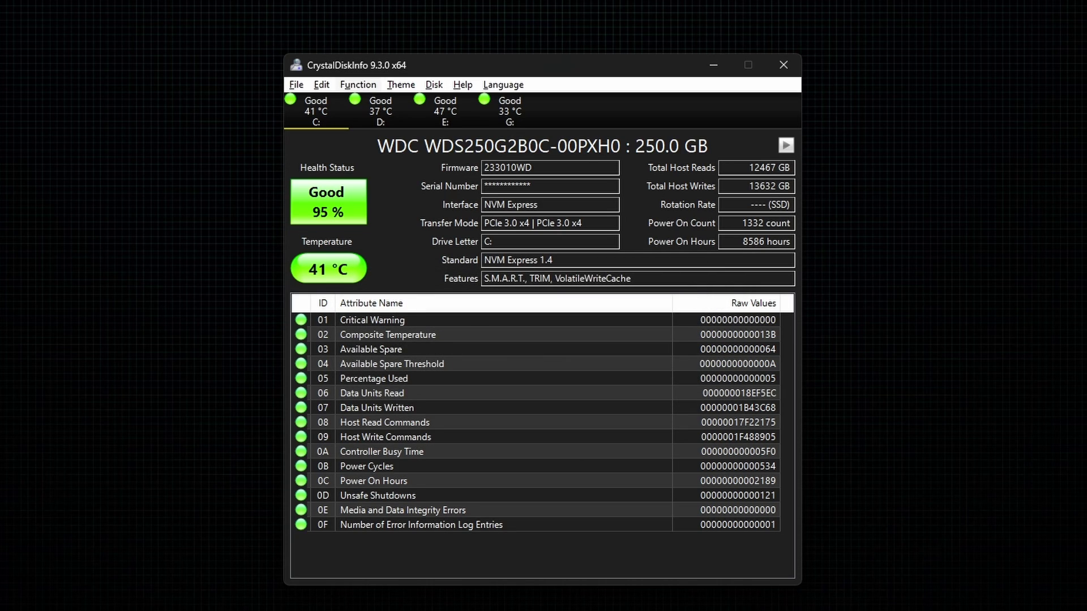
- Set the C: drive's Remaining Life caution threshold to 15, apply it, and view the other selectable drives
click(357, 85)
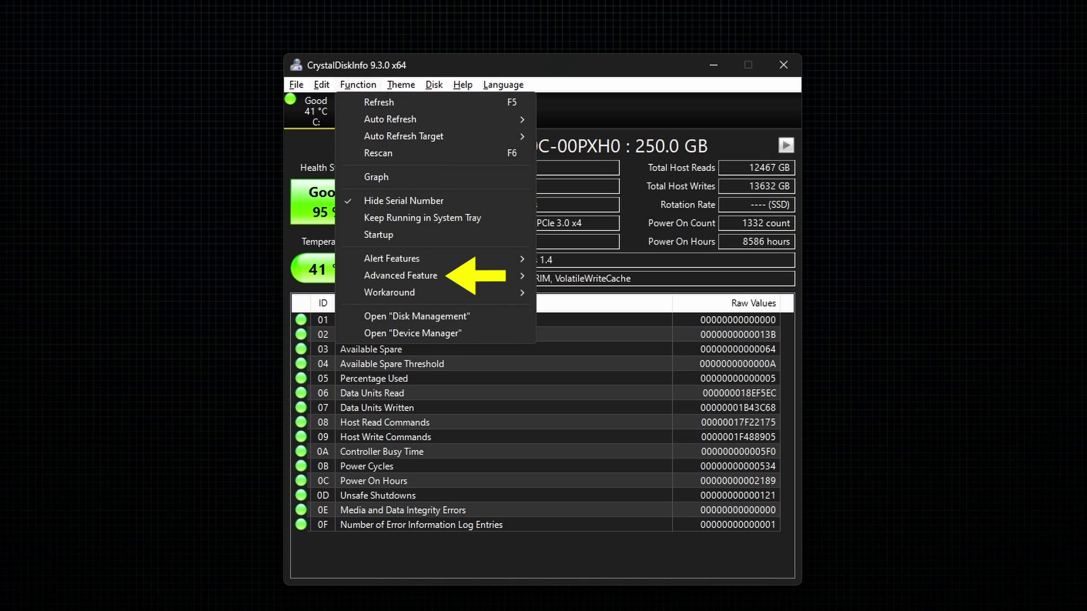
mouse_move(400, 276)
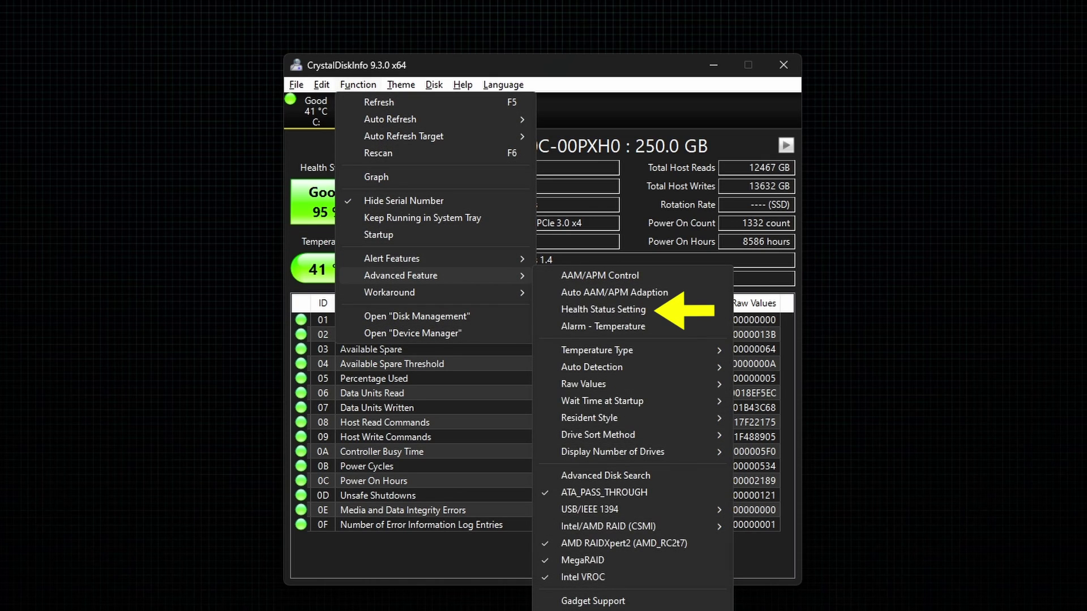
click(603, 309)
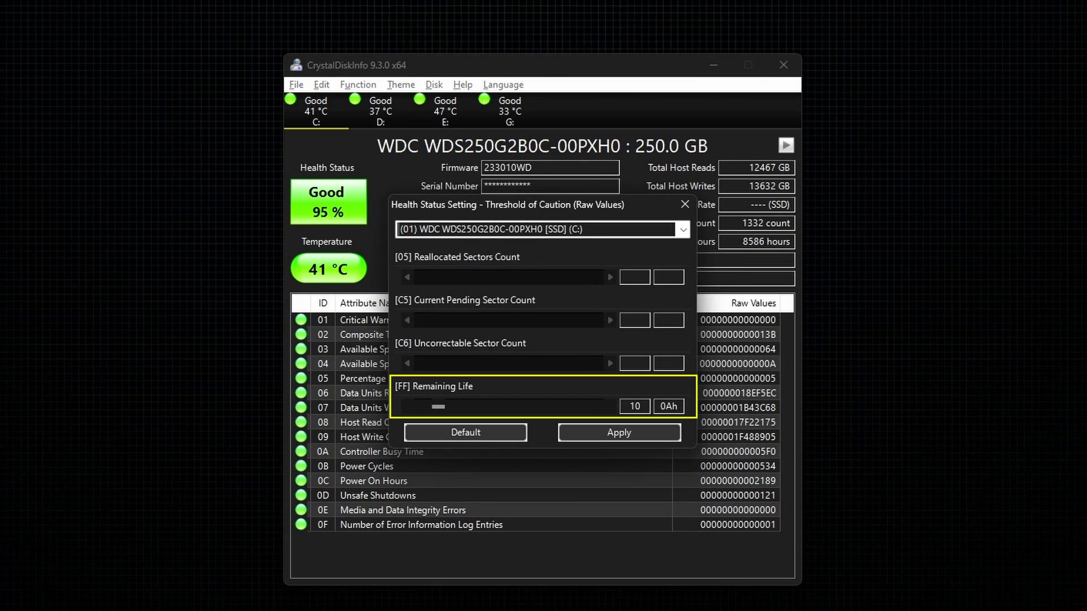
drag(438, 406, 447, 406)
click(619, 432)
key(Return)
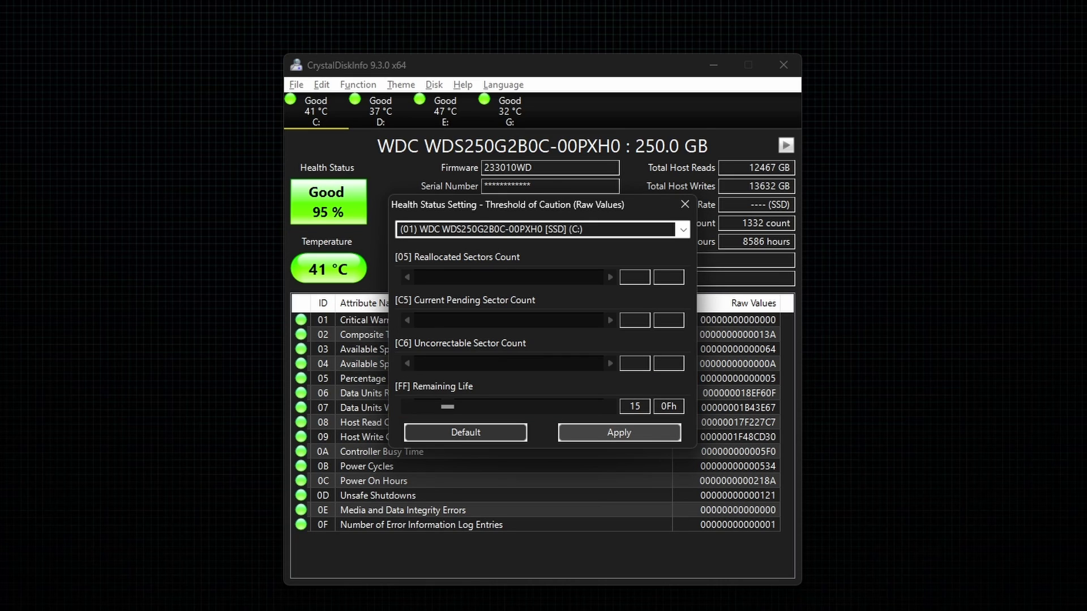
click(683, 229)
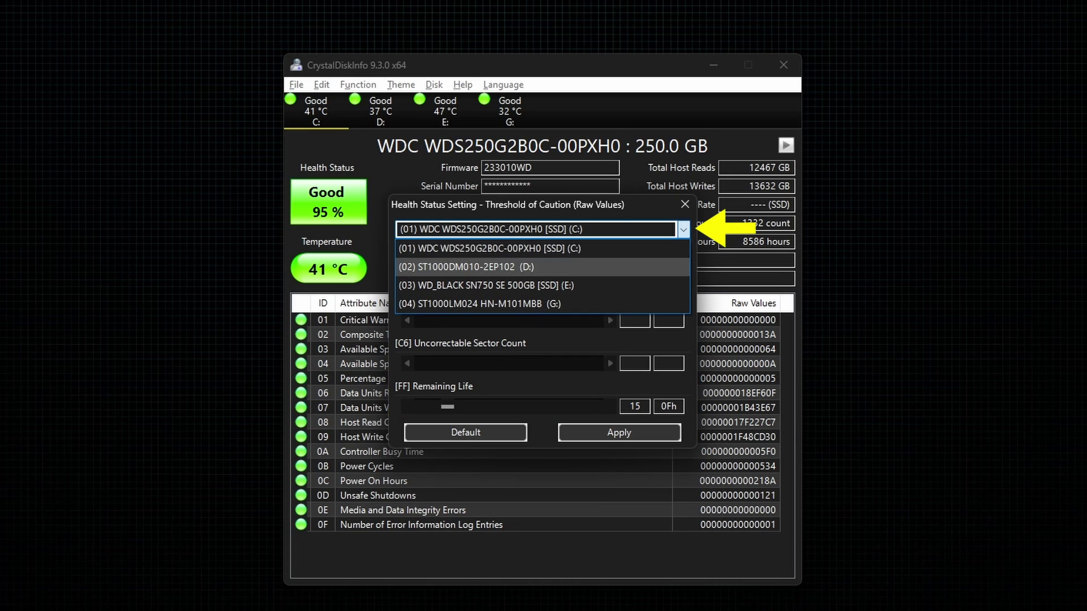
key(Return)
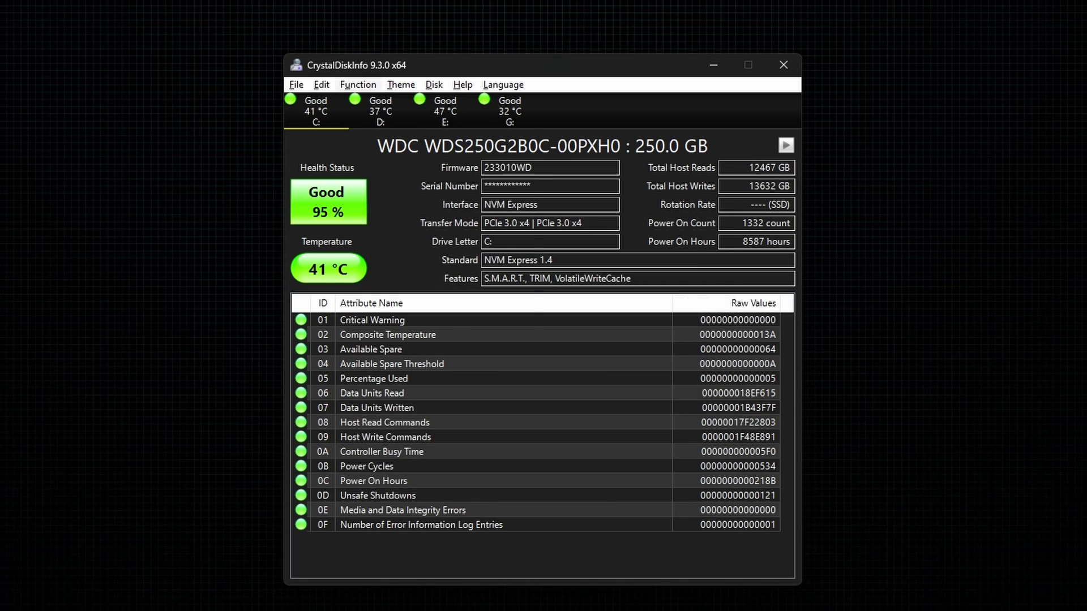
- Select the ST1000DM010-2EP102 (D:) drive in the temperature alarm settings and apply its alarm threshold
click(357, 84)
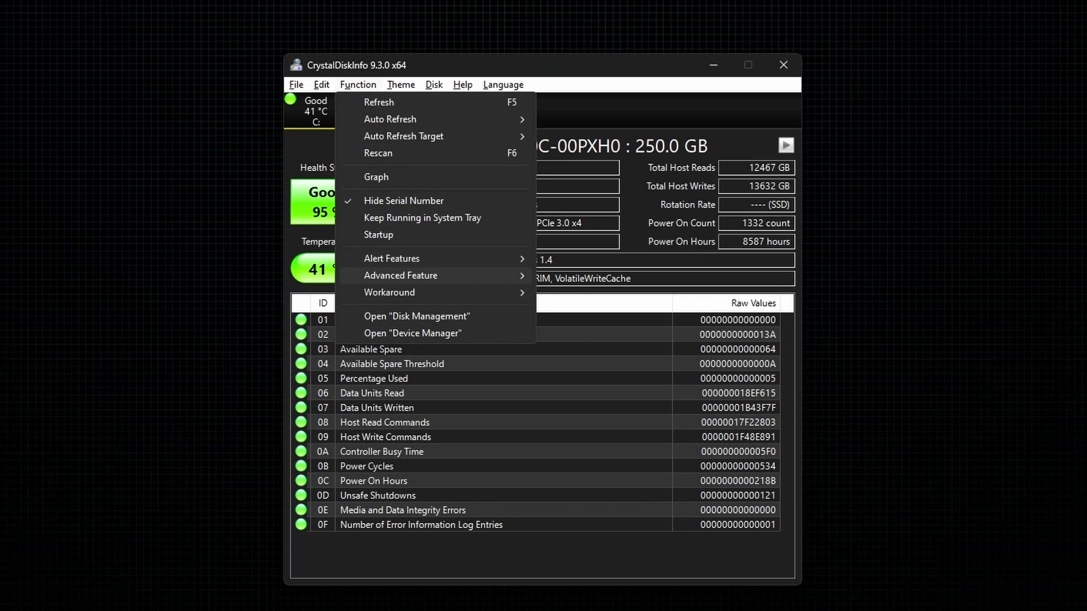
mouse_move(435, 275)
key(Down)
key(Down)
key(Down)
key(Down)
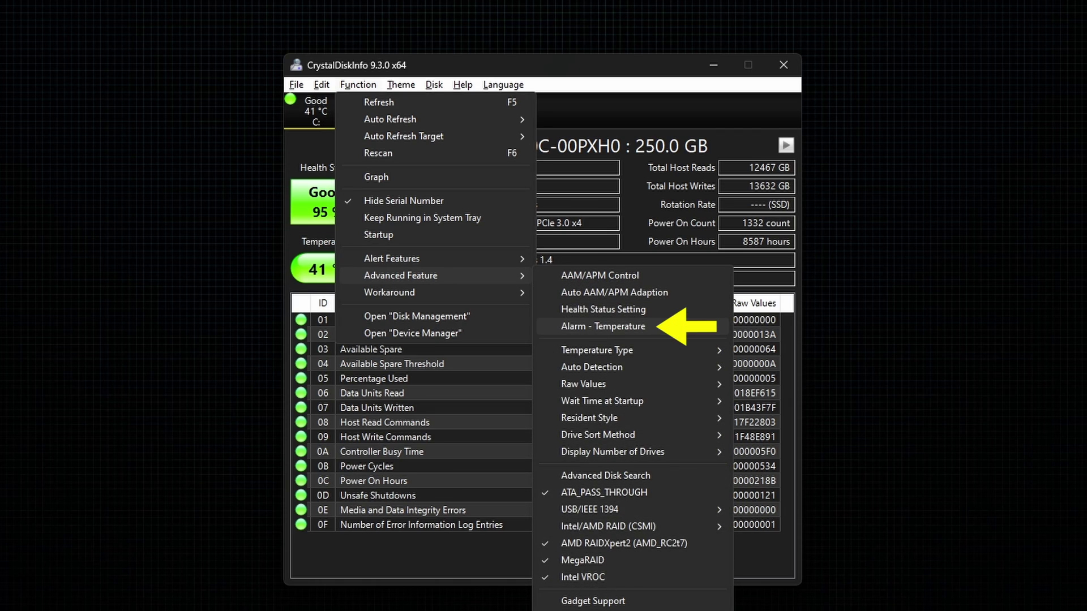
key(Return)
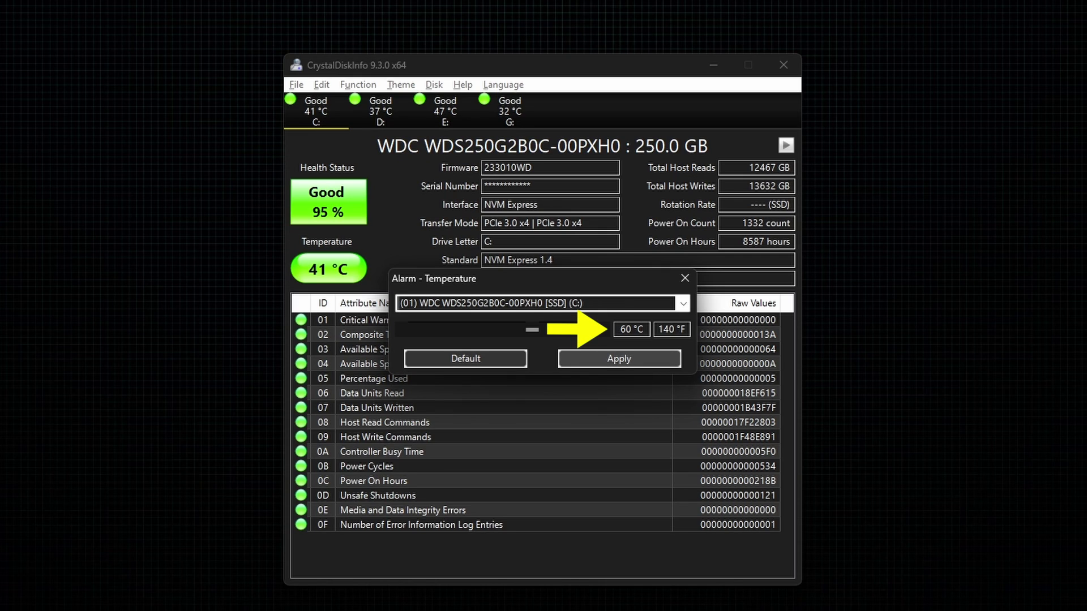
key(alt+Down)
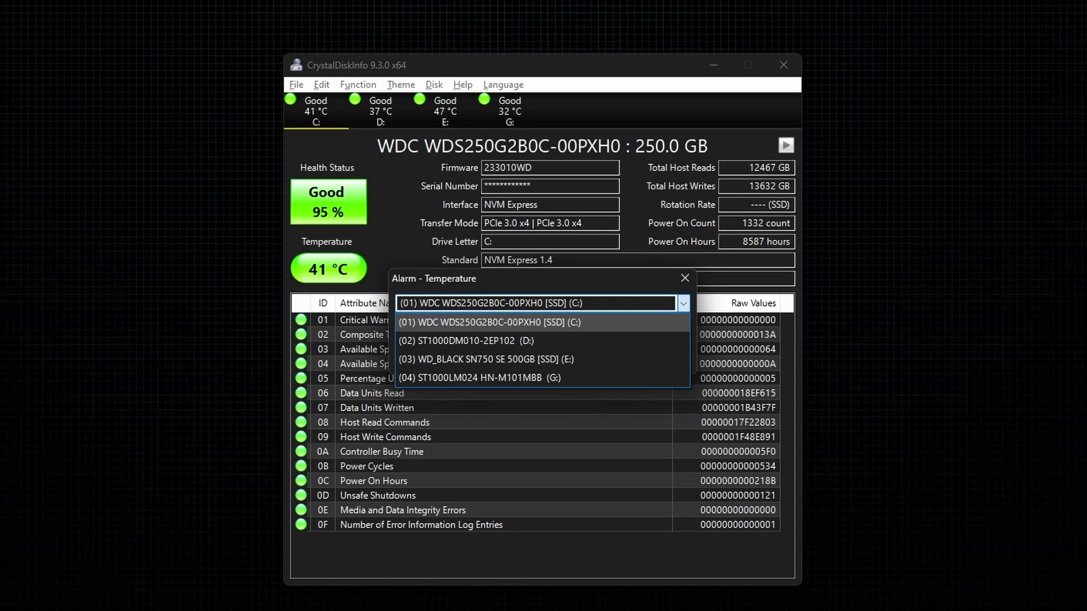
key(Down)
key(Return)
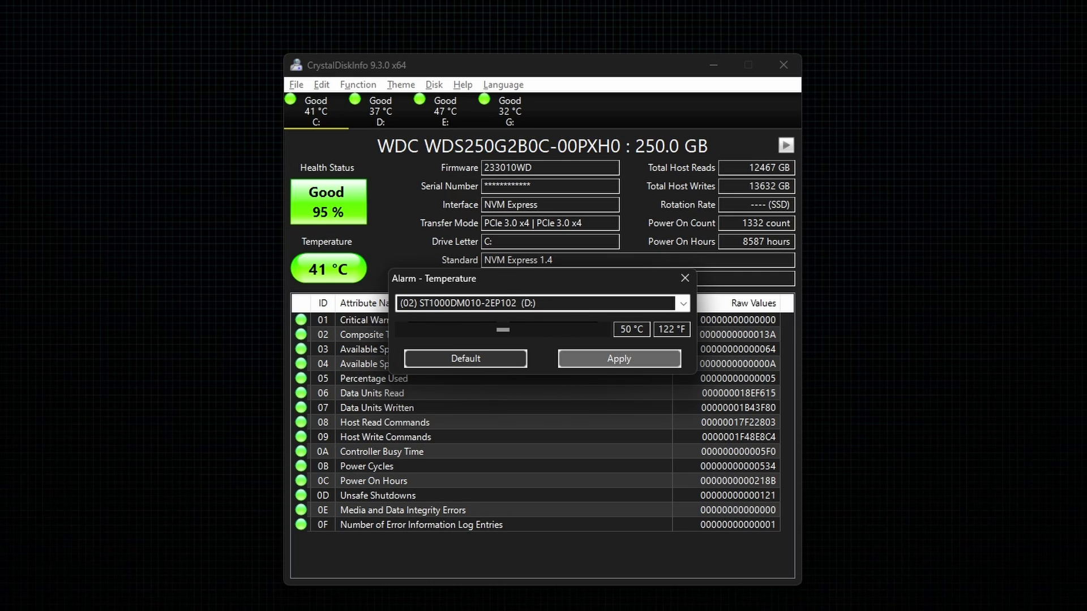
key(Return)
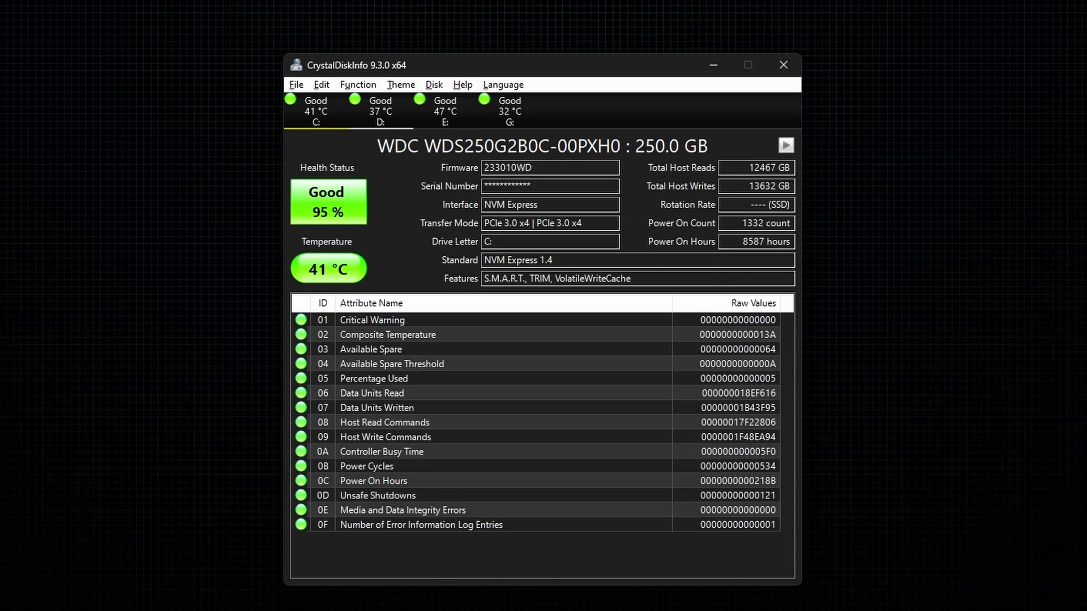
click(358, 84)
mouse_move(390, 118)
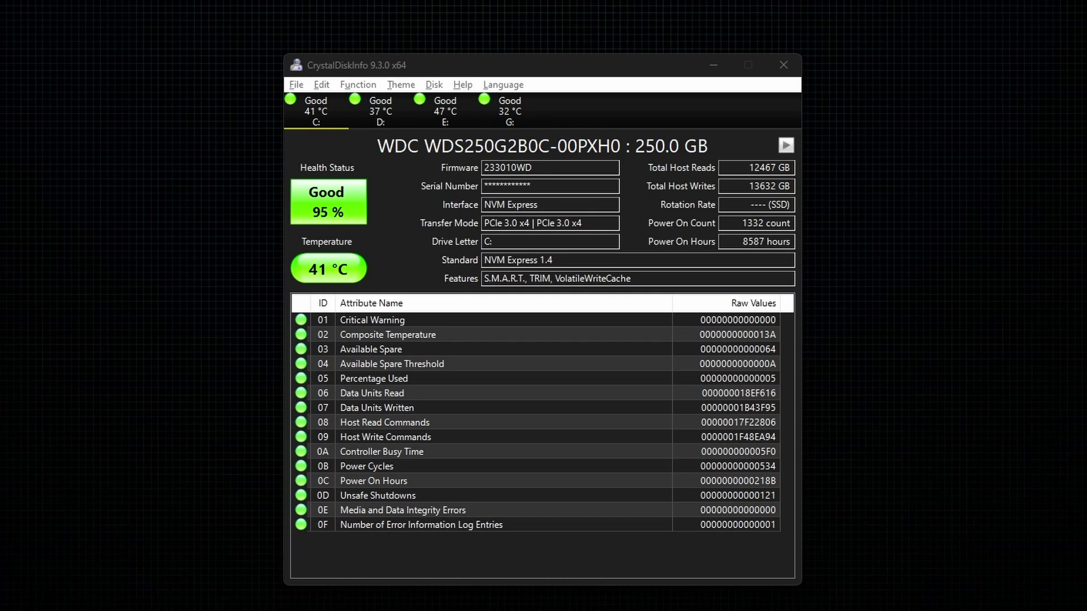
- Save the drive information as a text file in the Documents folder, then open the saved report in a maximized Notepad window
click(296, 85)
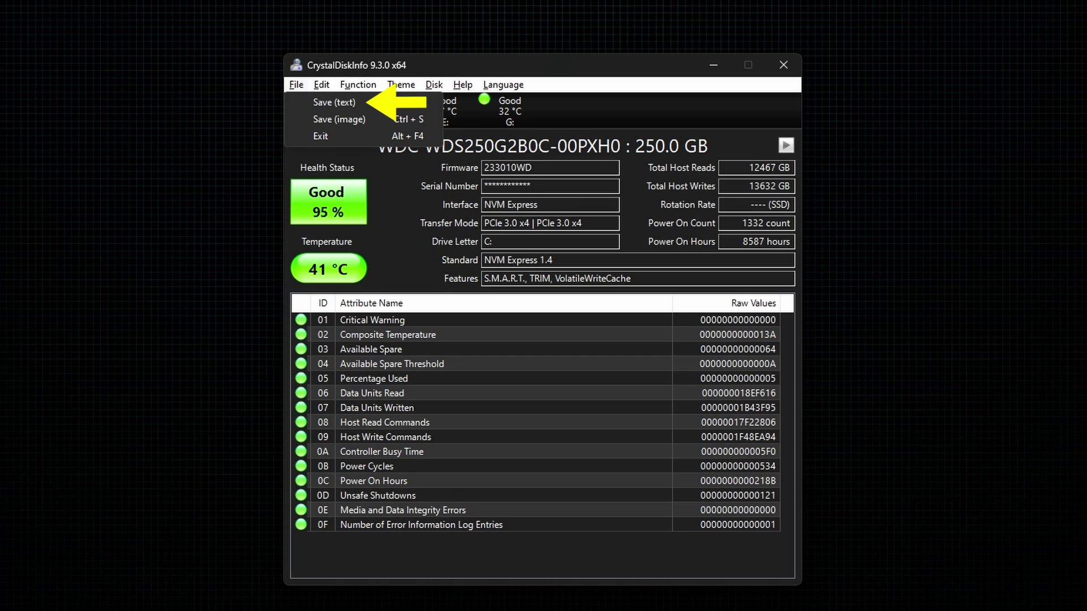
key(Return)
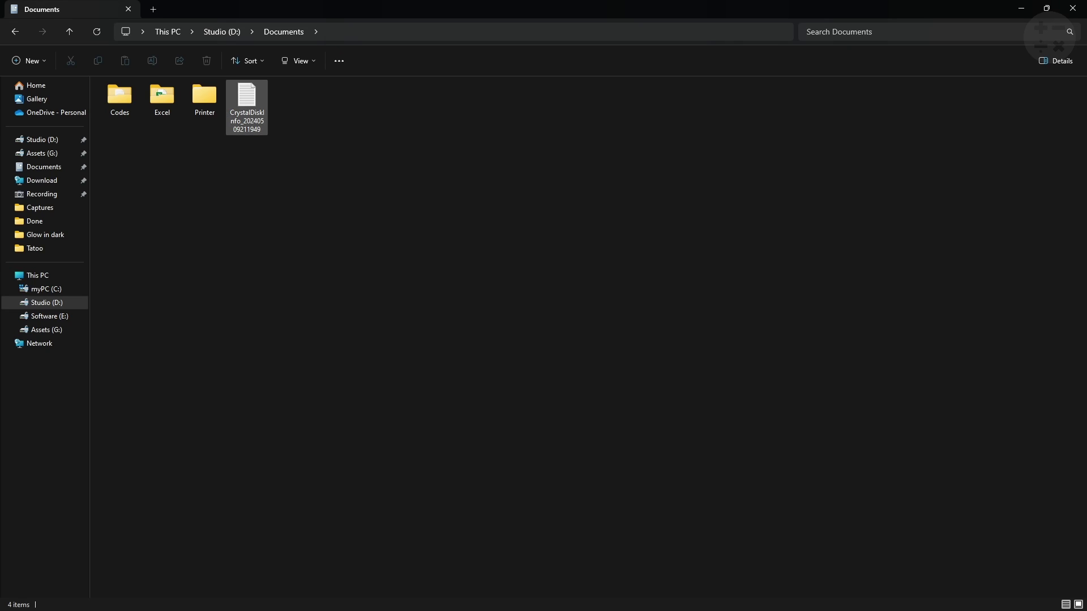
double_click(246, 107)
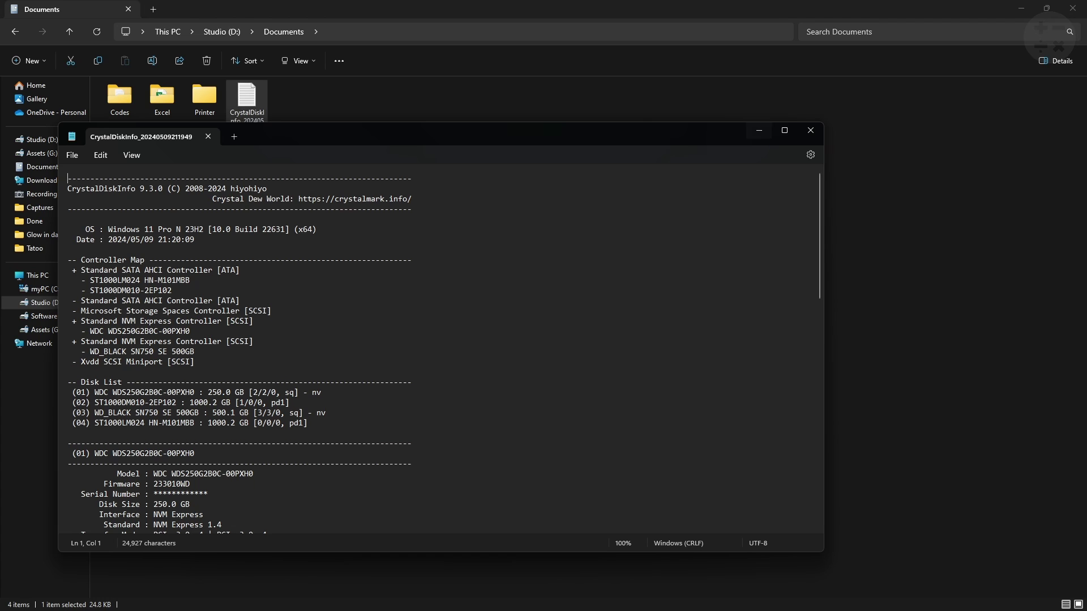
click(784, 130)
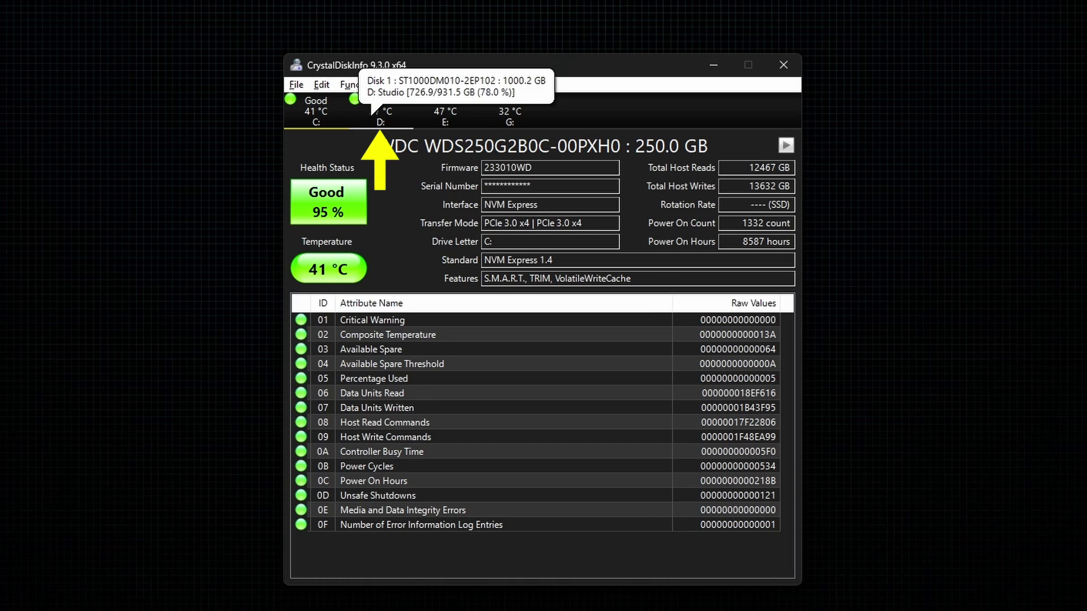
- Display the D: drive's details, save them as an image in the Documents folder, and open the saved image
click(380, 119)
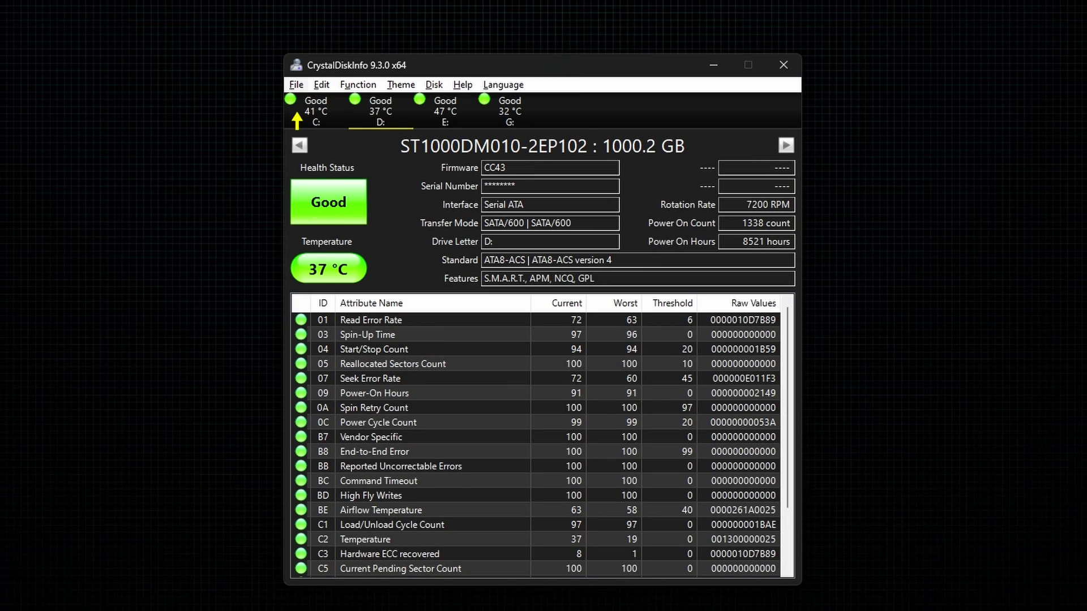
click(296, 84)
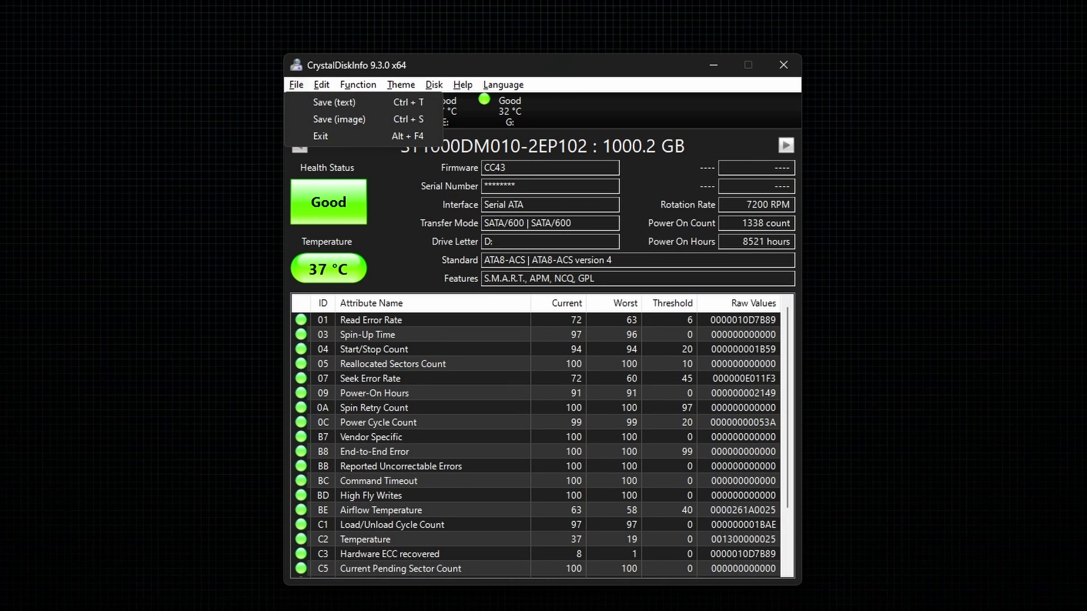
key(Down)
key(Down)
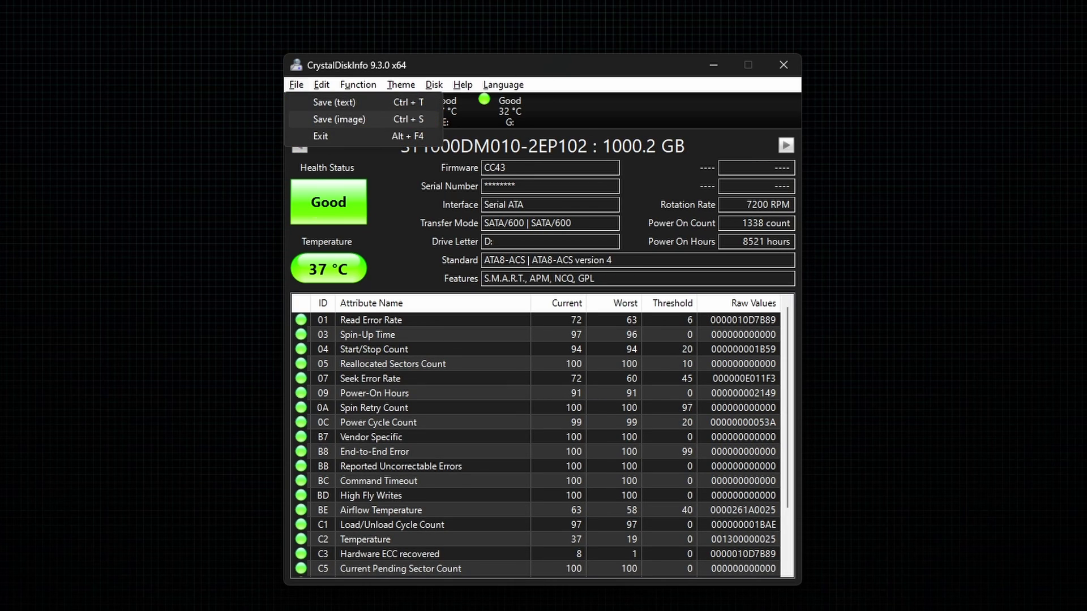
key(Return)
key(Return)
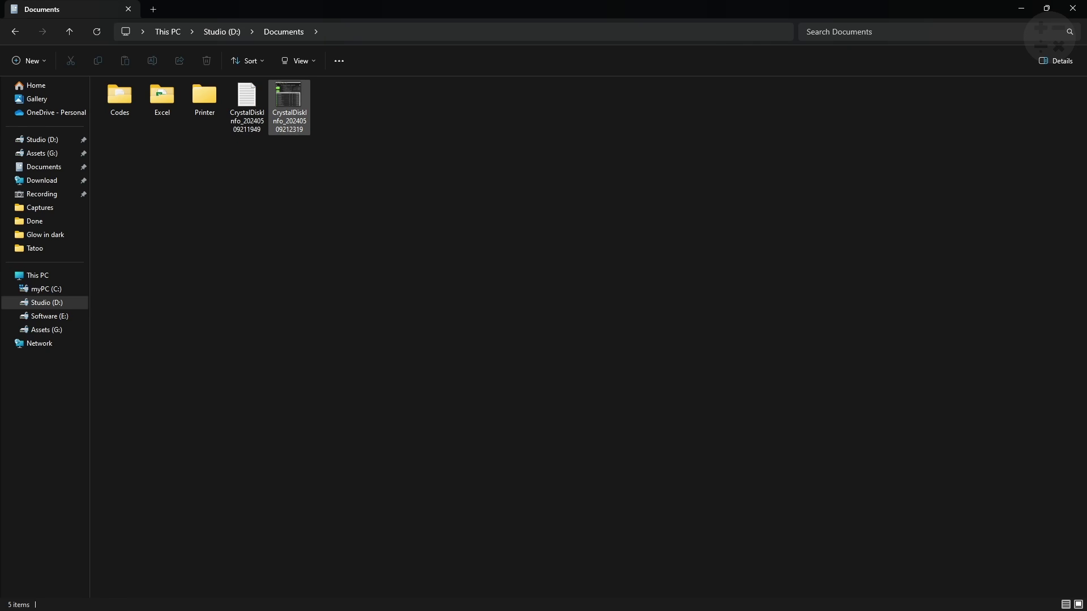
double_click(288, 107)
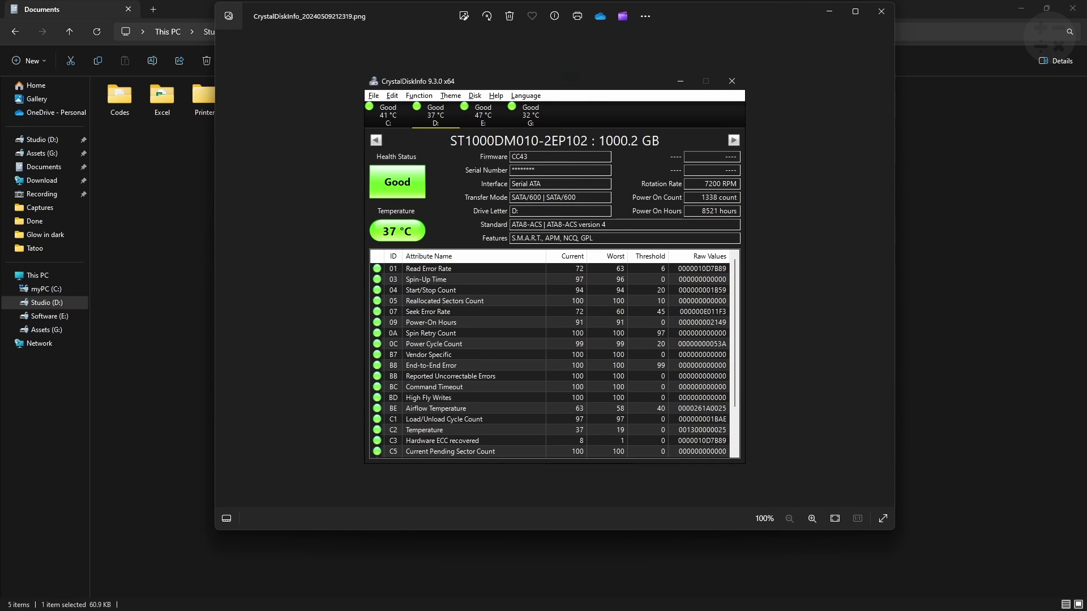